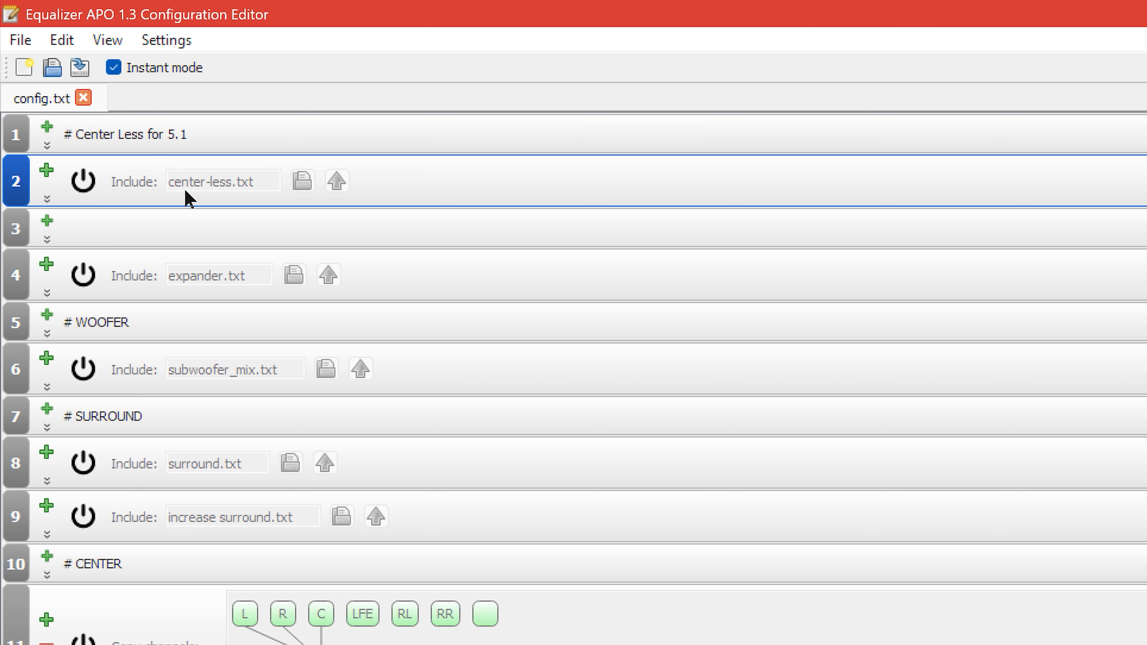
Enable the center-less.txt include under the "Center Less for 5.1" comment and open that file for editing.
click(83, 181)
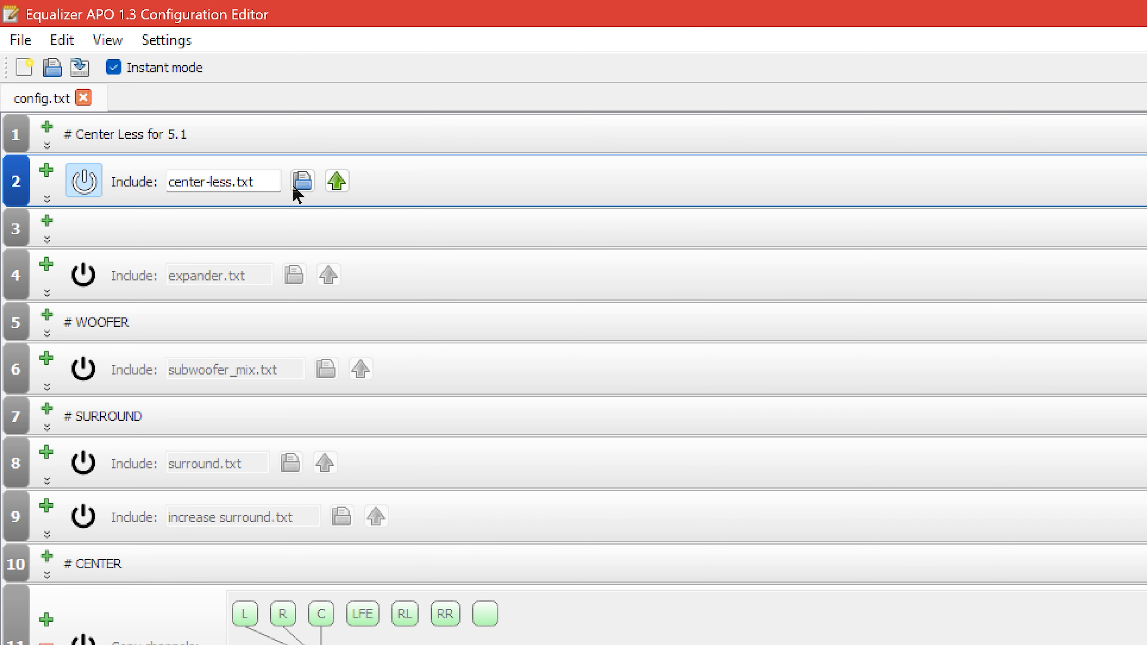
click(336, 183)
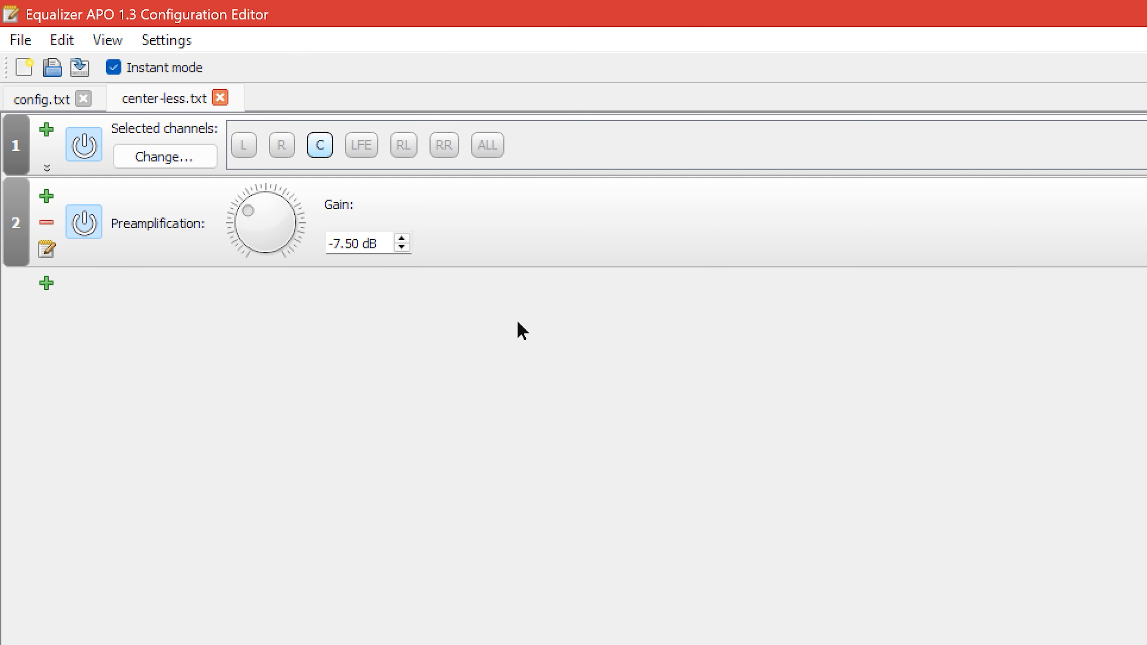
click(21, 41)
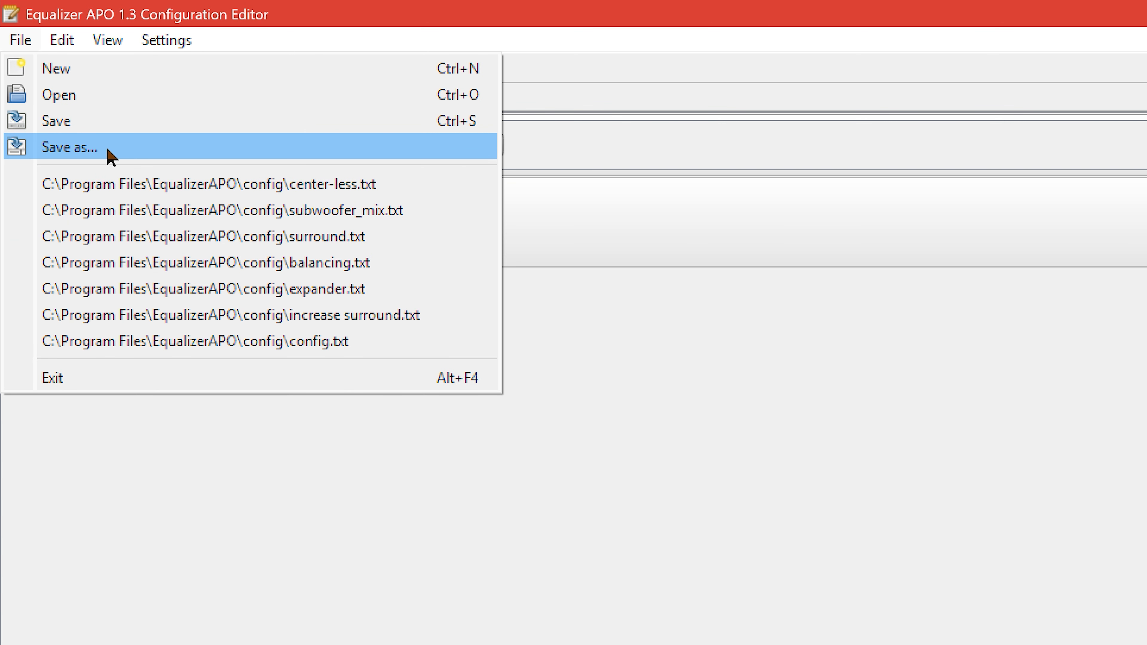
click(560, 304)
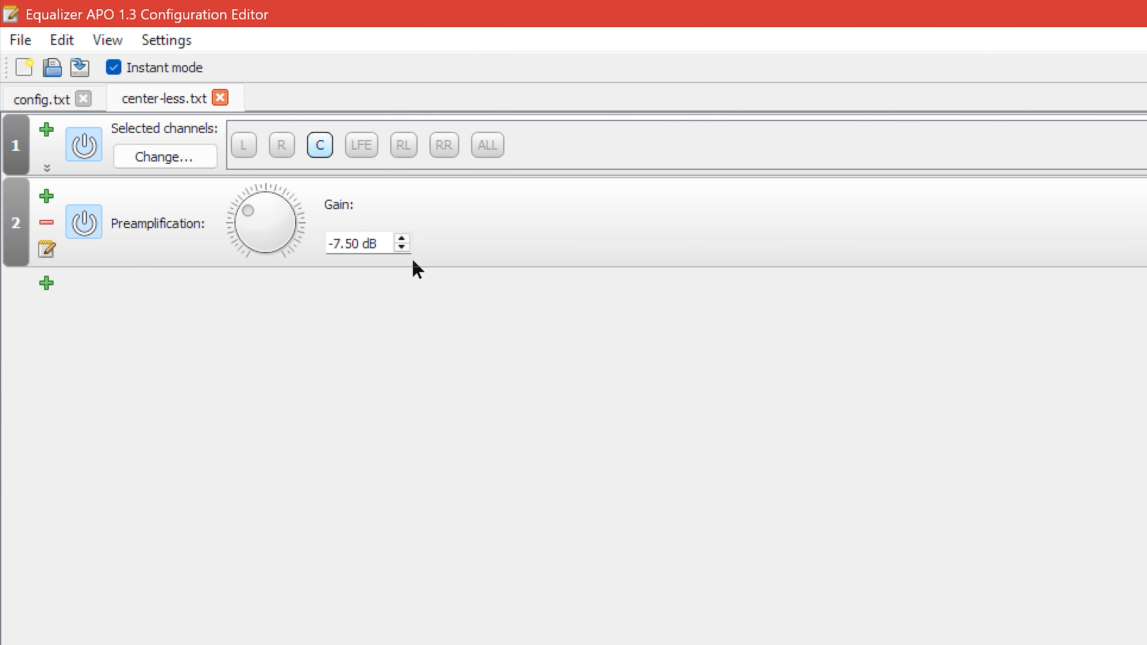
Deselect the center channel C in the channel selection of center-less.txt and select it again.
click(46, 284)
mouse_move(52, 334)
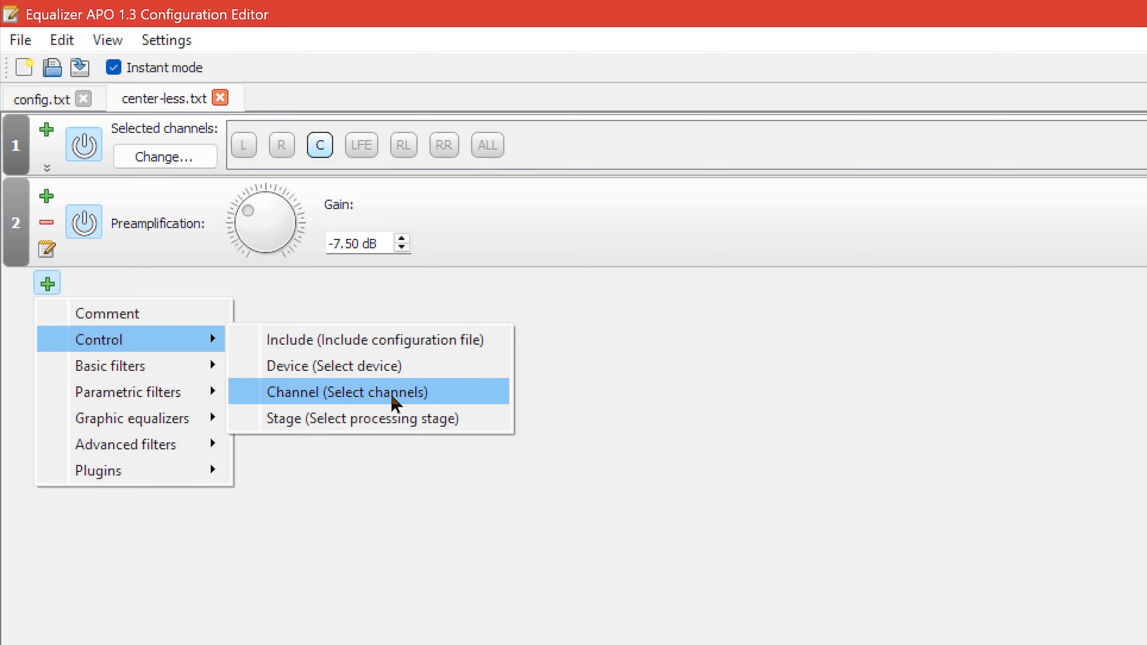
click(539, 143)
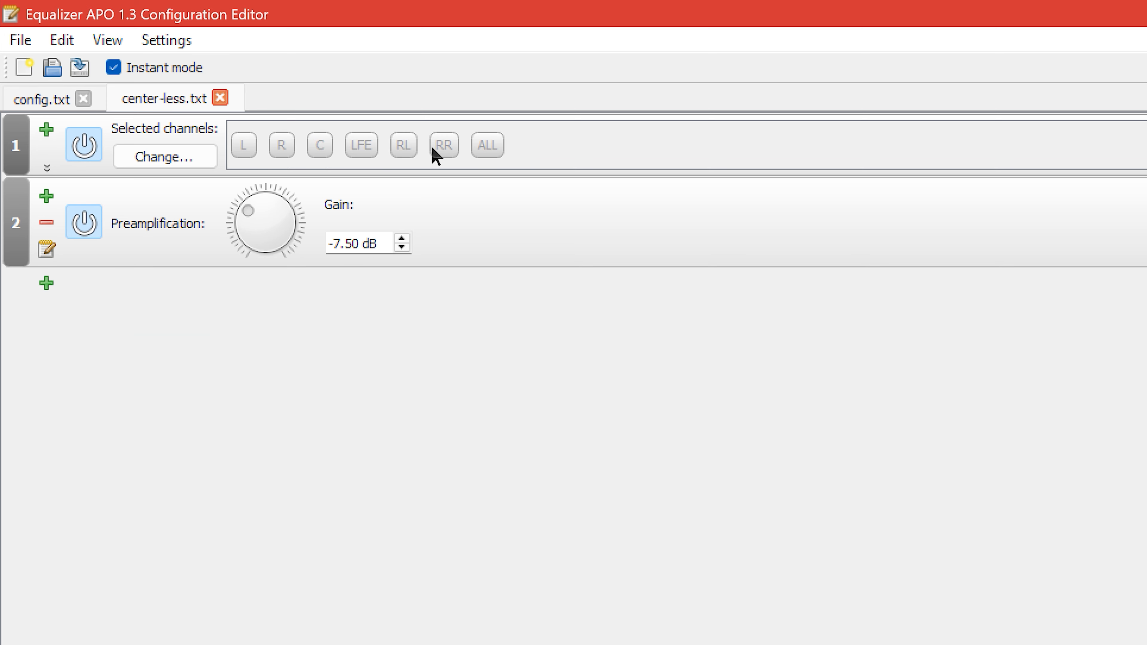
click(329, 145)
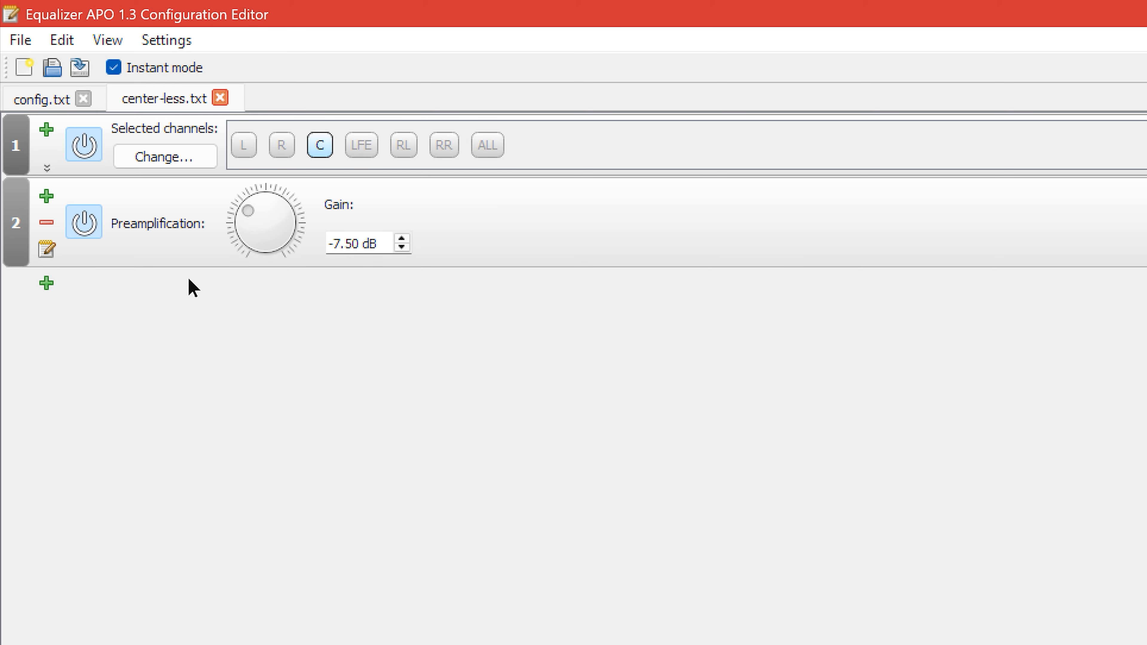
Add a second preamplification filter below the existing one and remove it again.
click(47, 283)
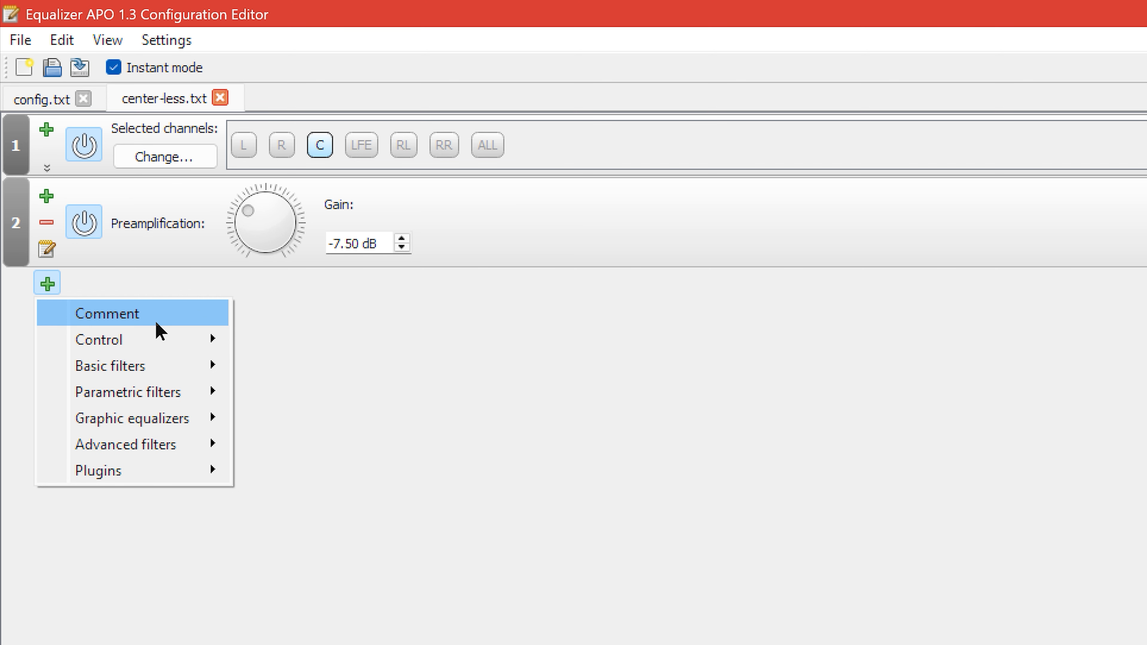
mouse_move(179, 348)
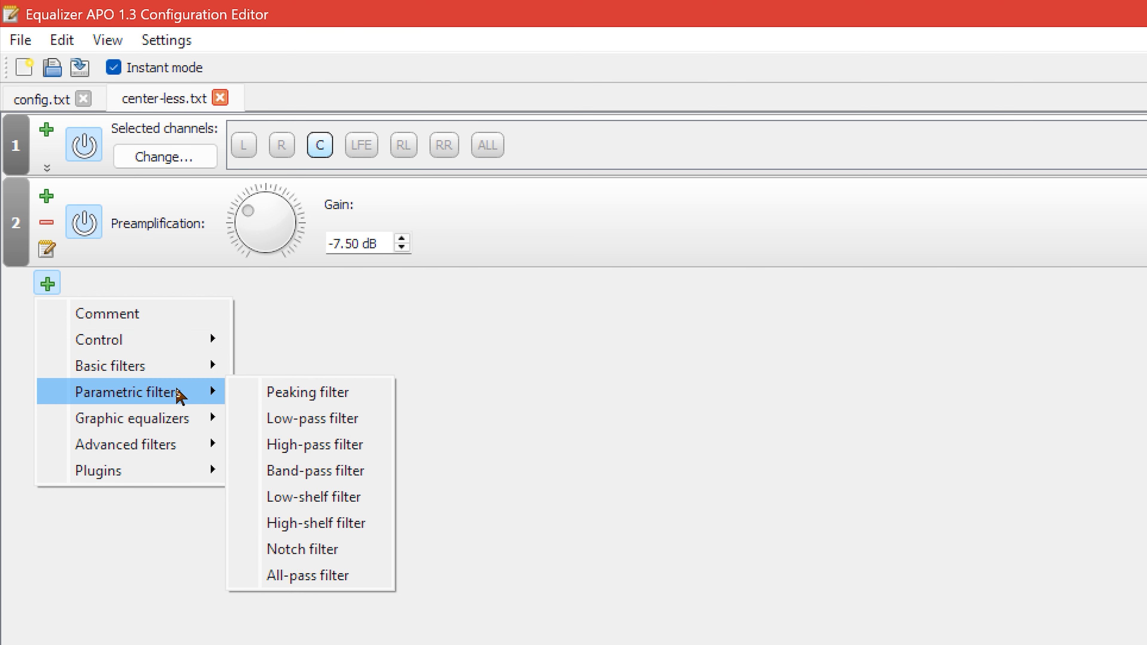
mouse_move(183, 376)
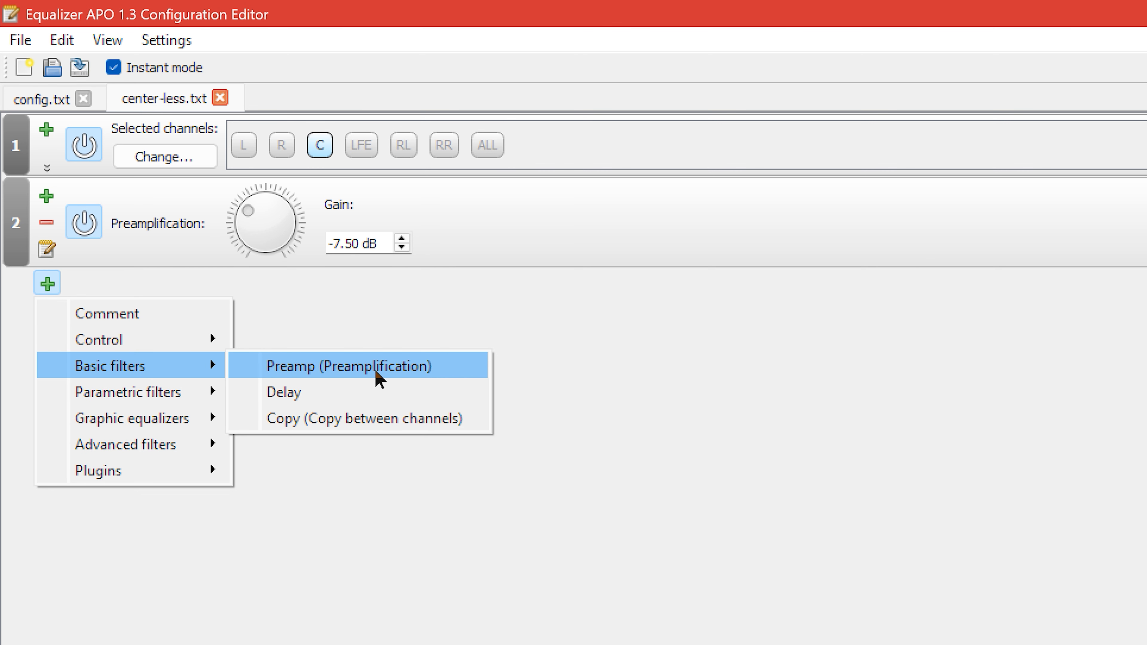
click(378, 378)
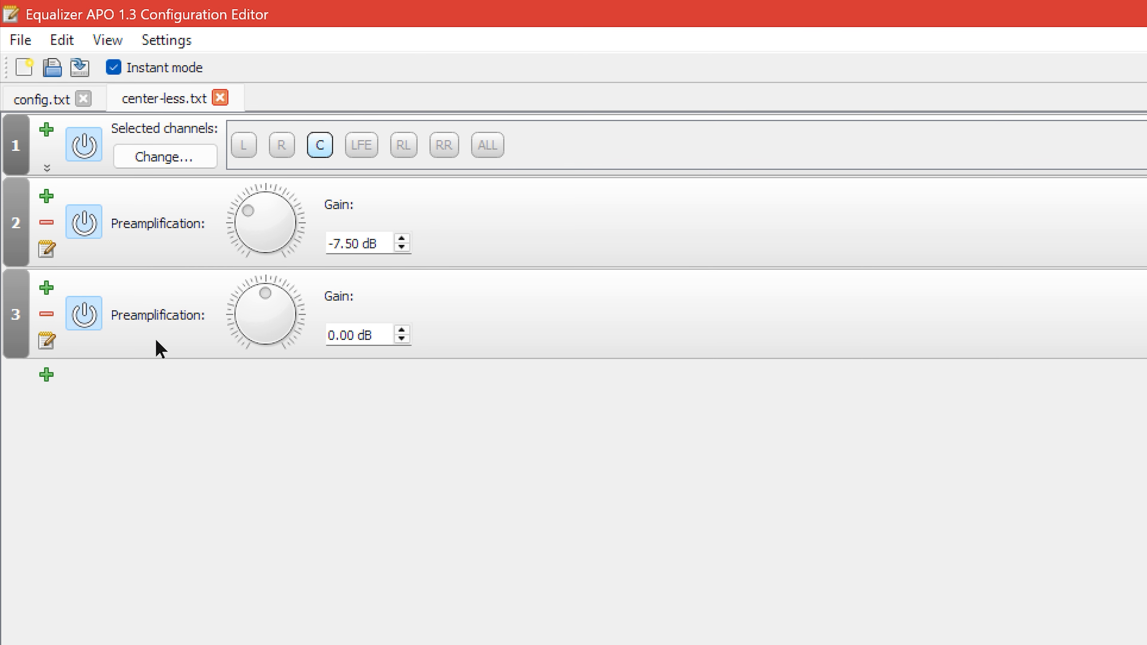
click(46, 313)
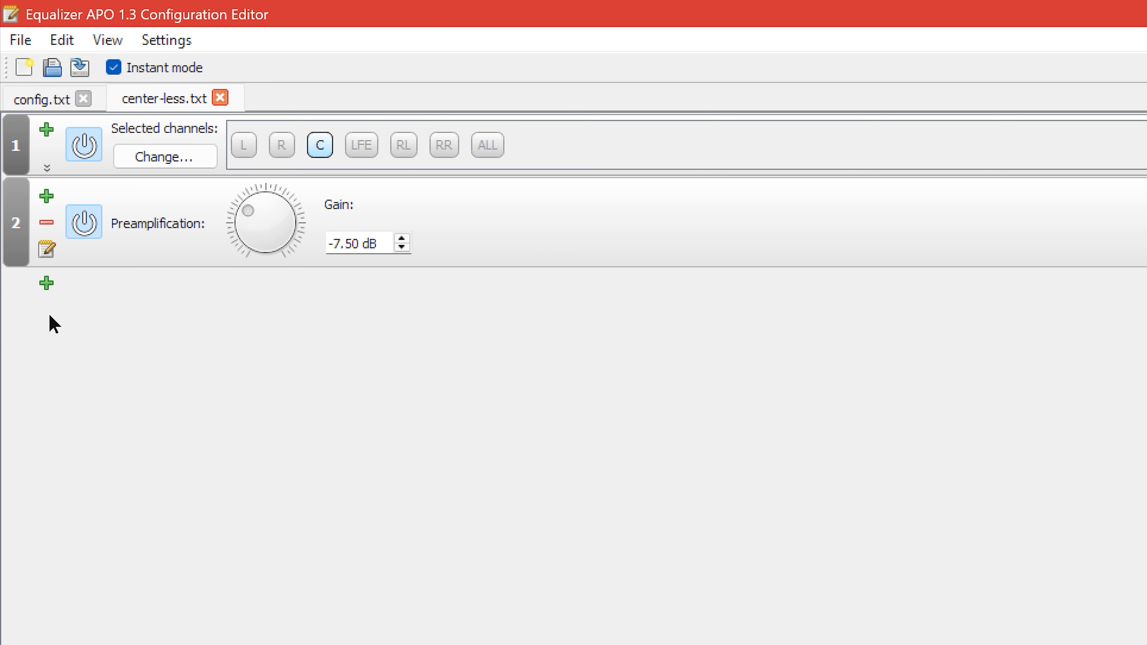
click(49, 285)
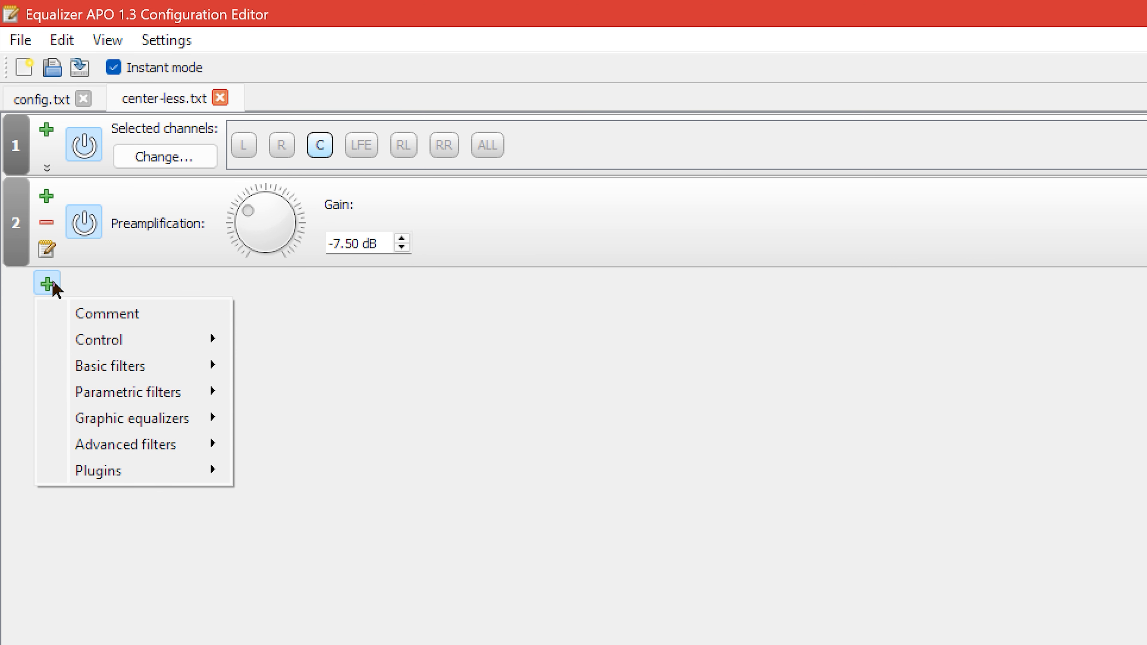
click(299, 297)
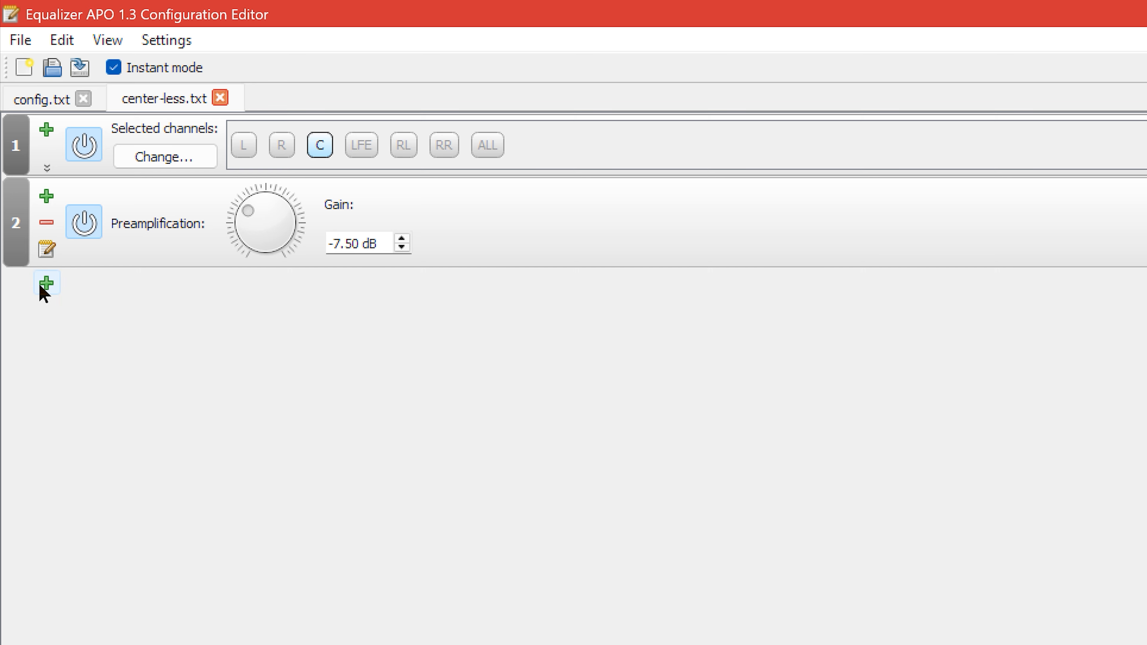
Add a comment below the preamplification filter reading "reduced the center channel volume".
click(56, 285)
click(120, 316)
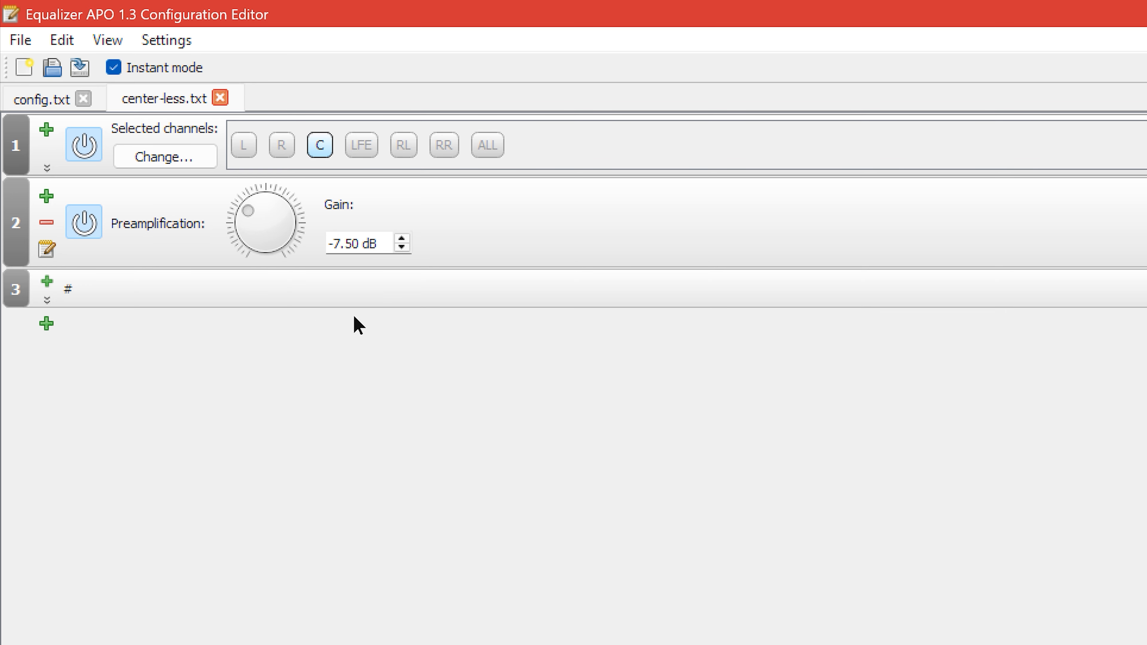
click(264, 290)
click(297, 289)
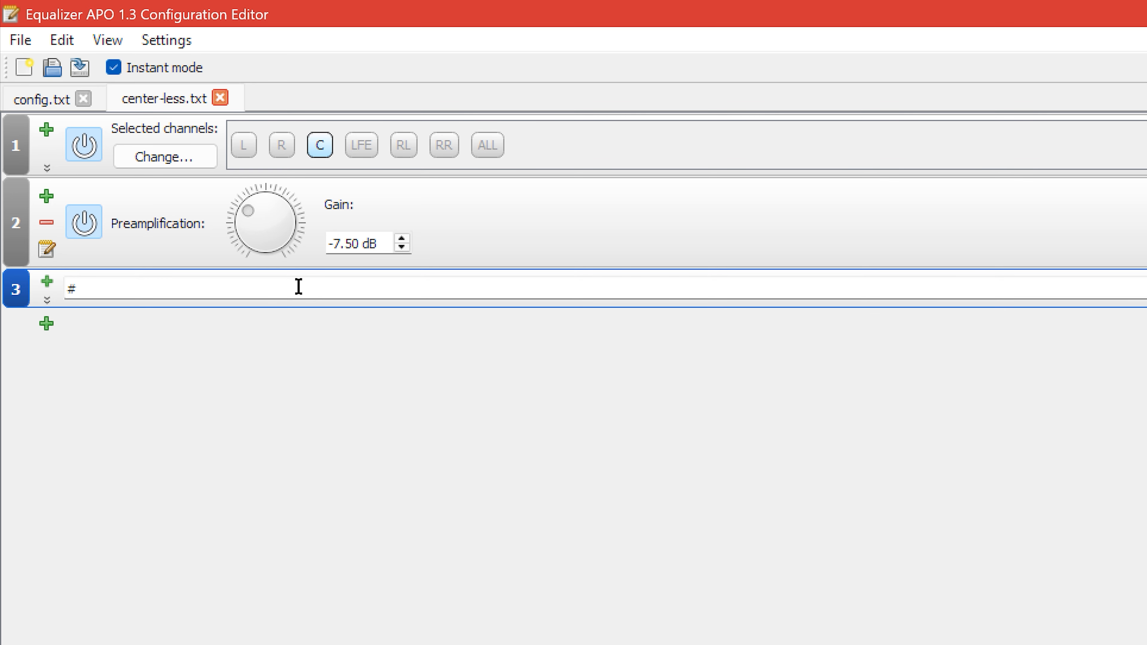
text(reduced the center )
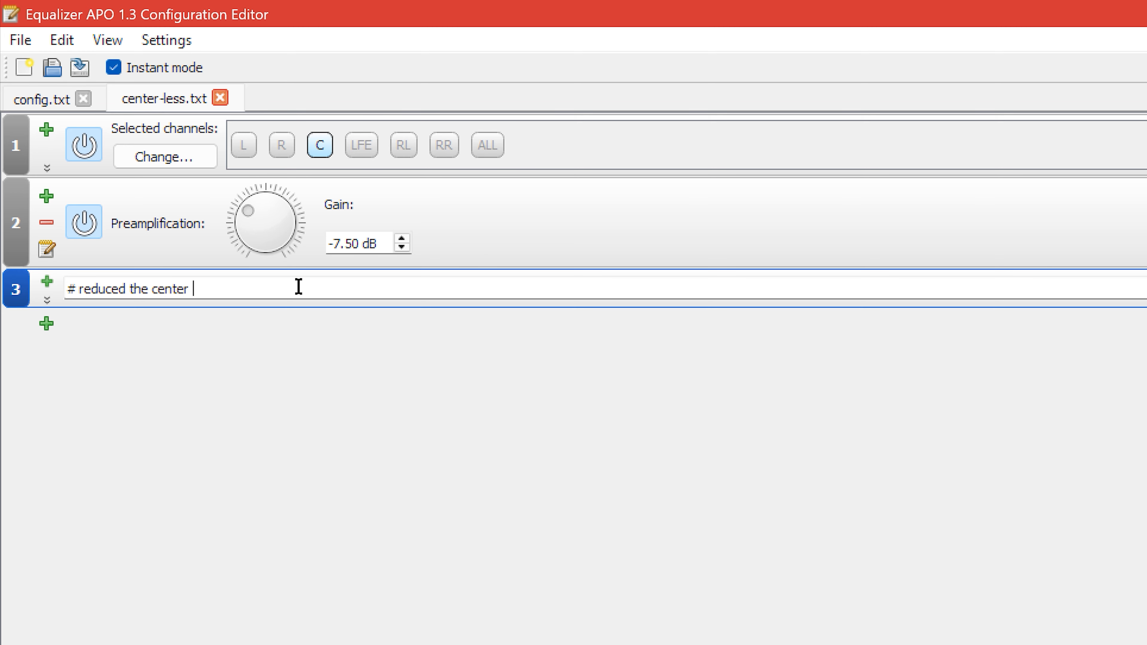
text(channel volume)
key(Return)
click(802, 458)
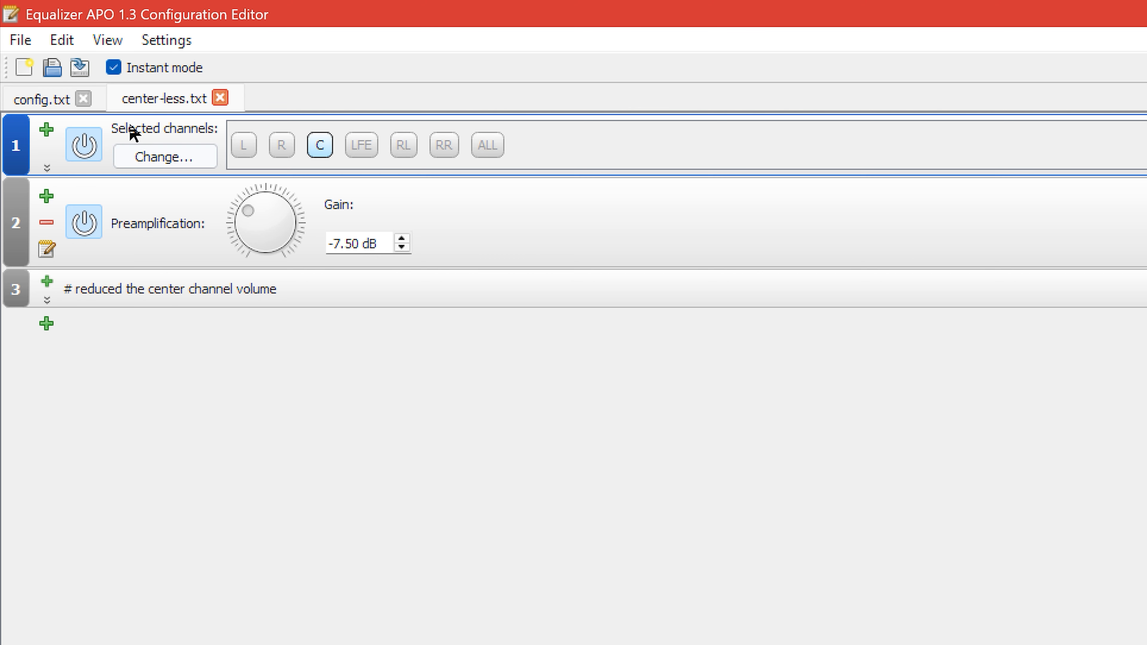
Save the center-less.txt configuration and close it.
click(23, 40)
click(68, 121)
click(588, 421)
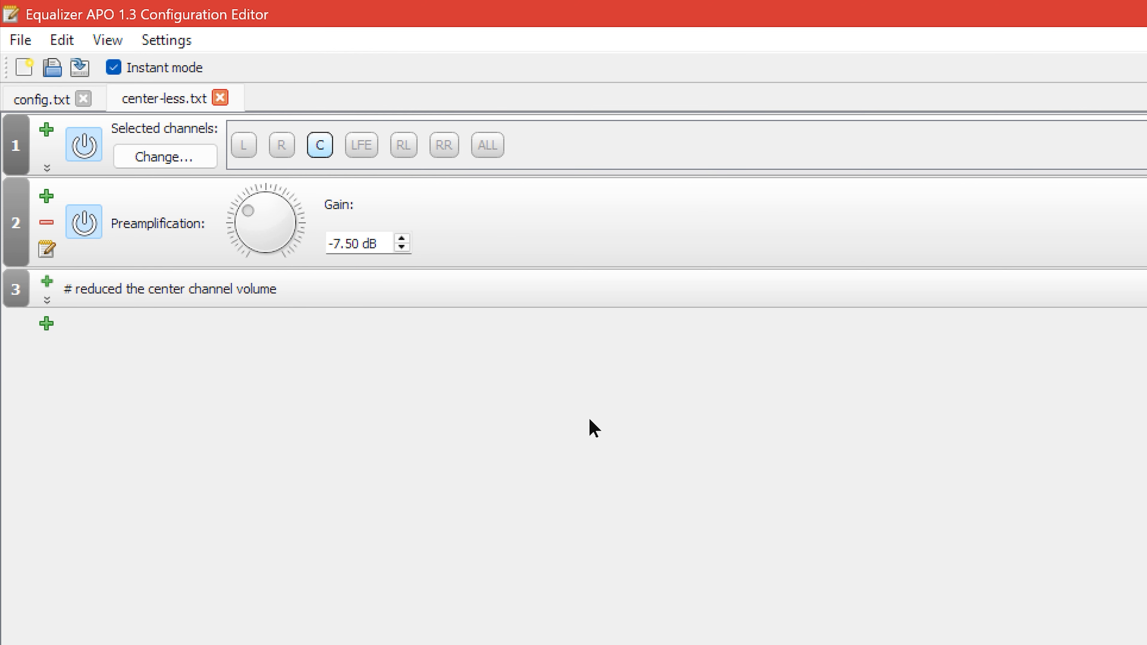
click(220, 98)
scroll(253, 227, up, 5)
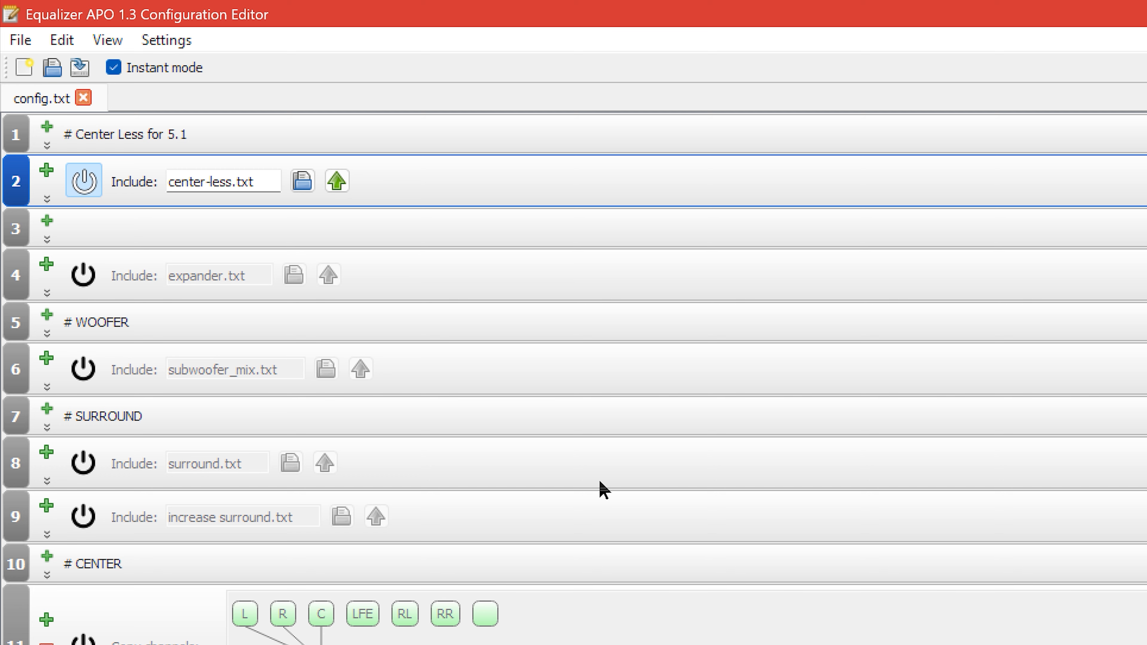
Switch the active include from center-less.txt to expander.txt and open the expander file for editing.
click(468, 267)
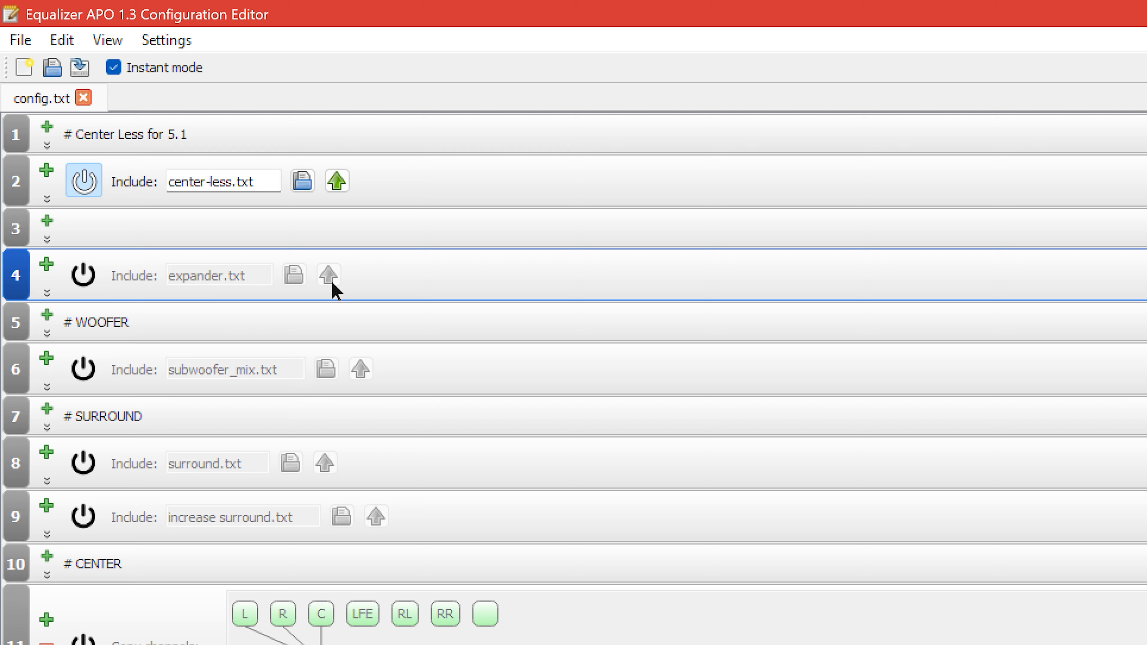
click(86, 181)
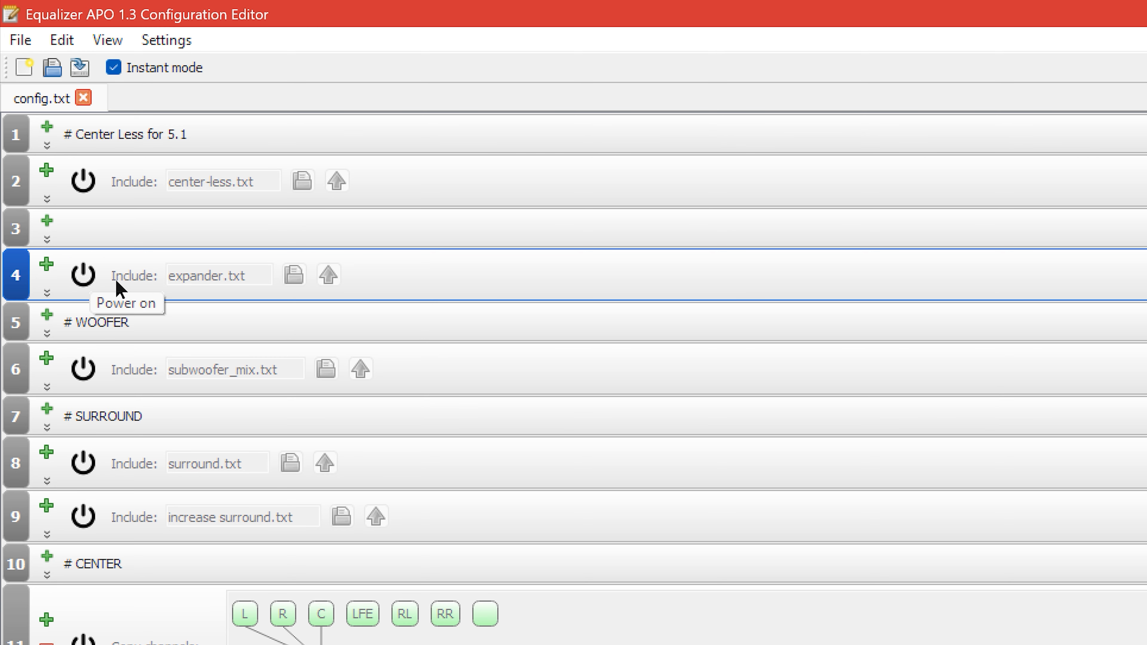
click(95, 275)
click(293, 275)
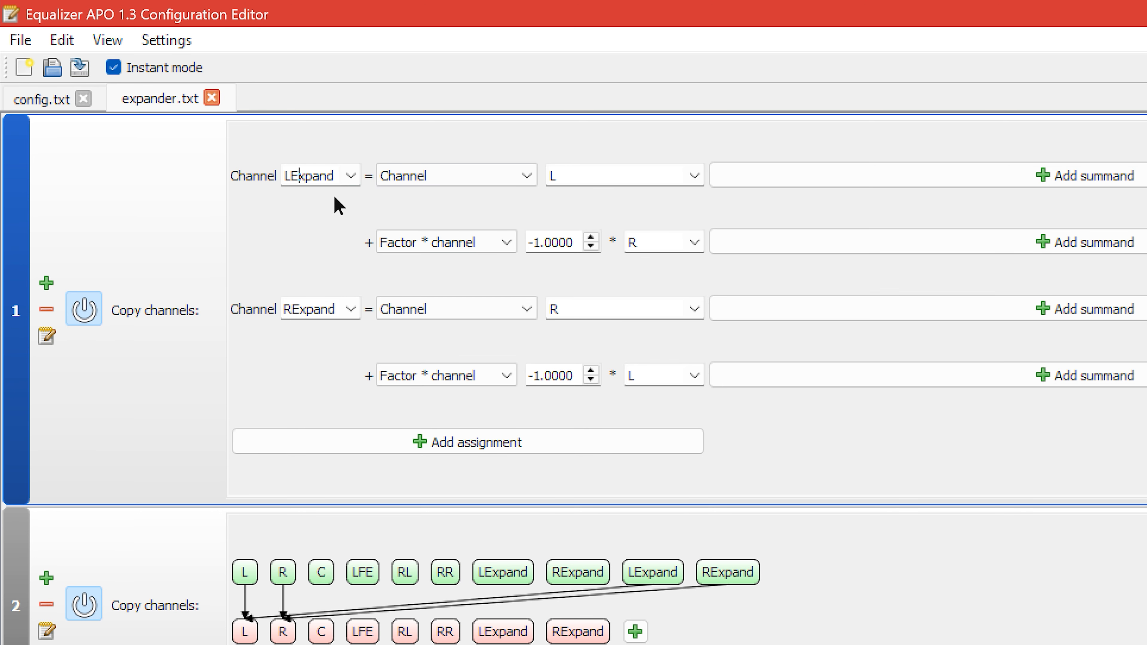
Insert the trial text "dsf" into the LExpand channel name and delete it again.
text(dsf)
key(BackSpace)
key(BackSpace)
key(BackSpace)
Switch the active include in config.txt from expander.txt to subwoofer_mix.txt and open the subwoofer mix file.
click(42, 99)
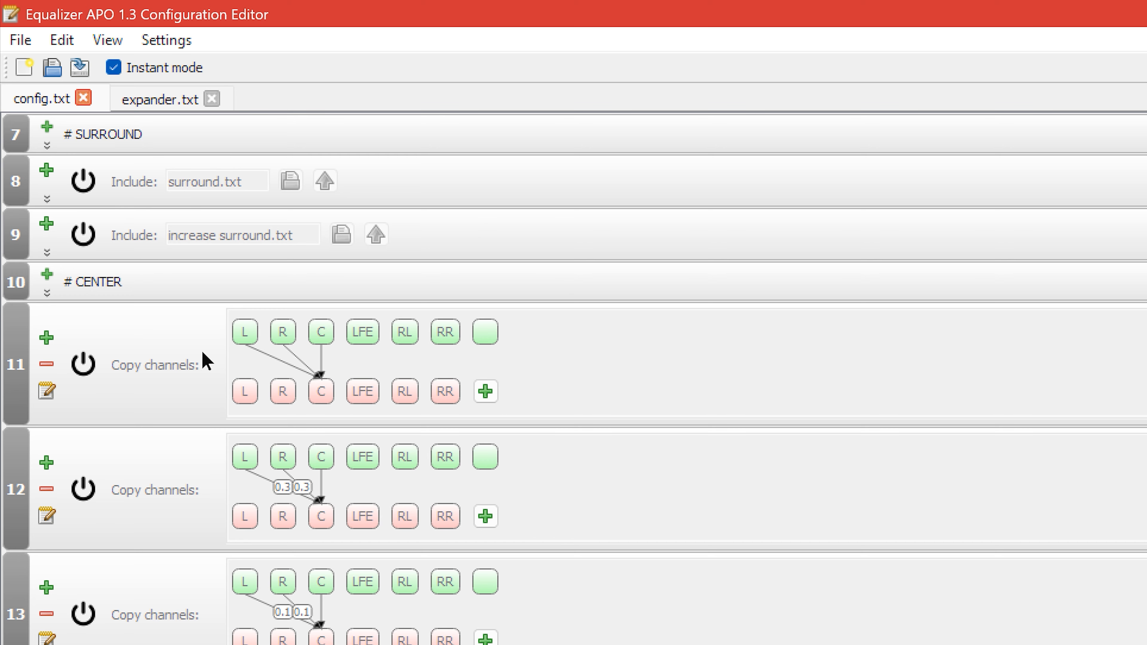
scroll(192, 425, up, 5)
click(85, 274)
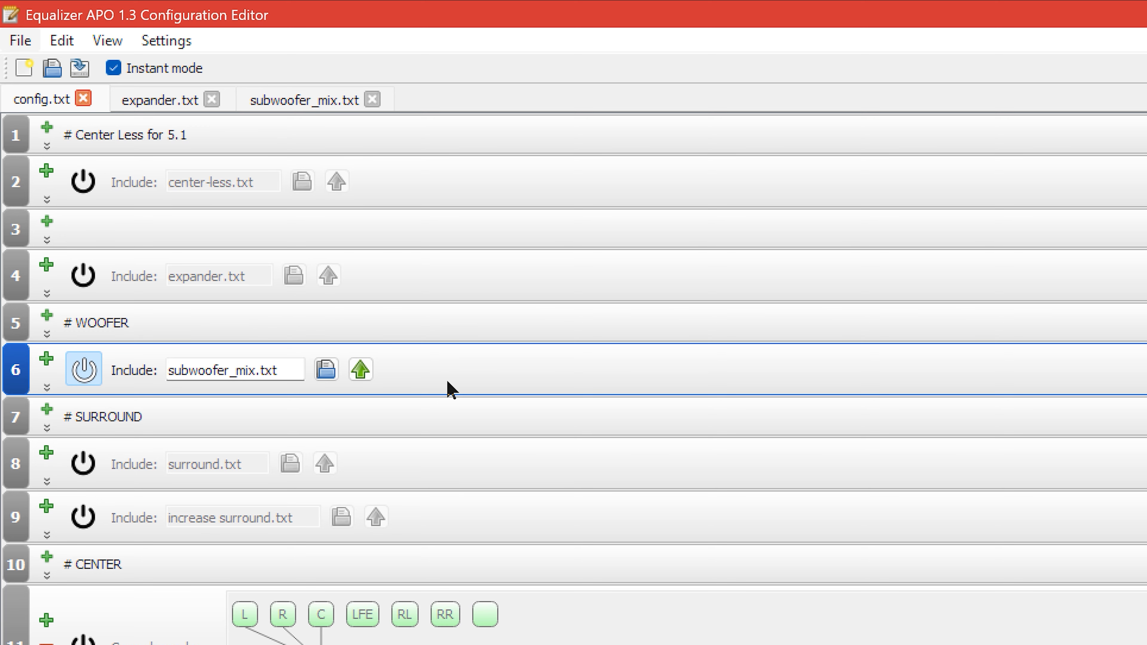
click(360, 369)
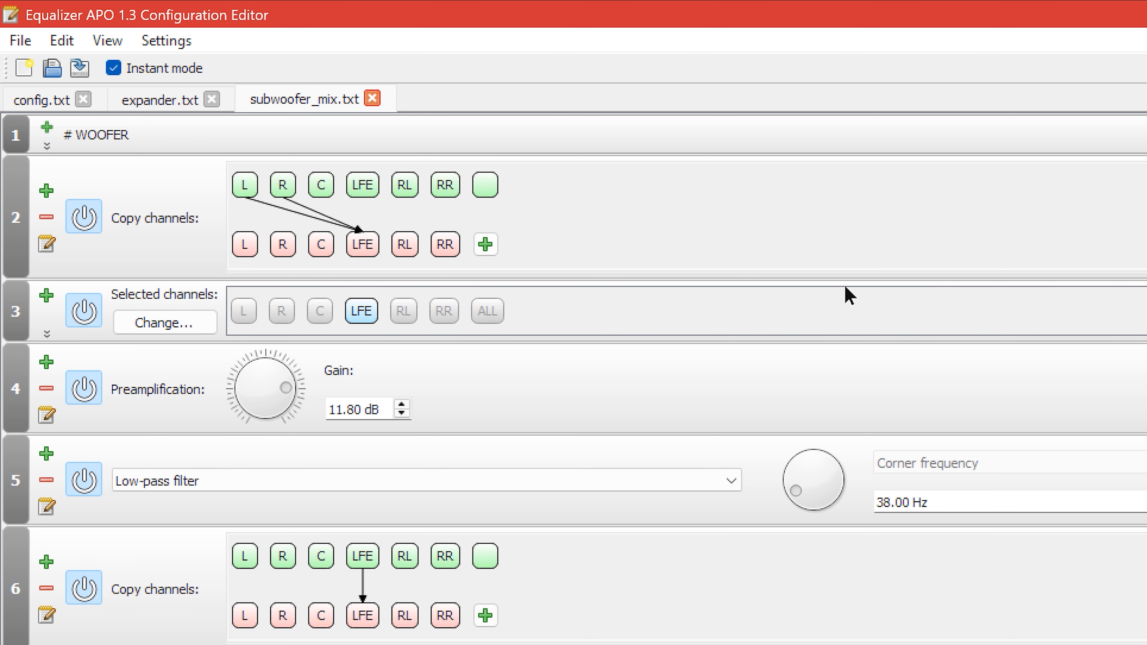
Try to add a Copy (Copy between channels) filter at the row that copies L and R to LFE.
click(50, 199)
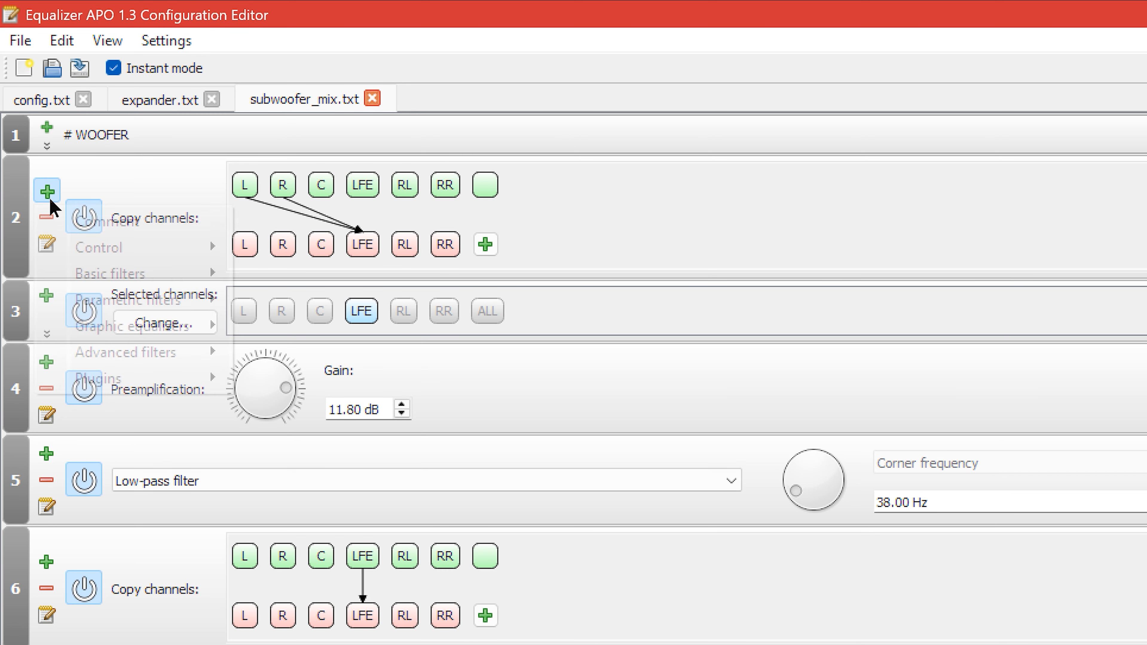
mouse_move(159, 248)
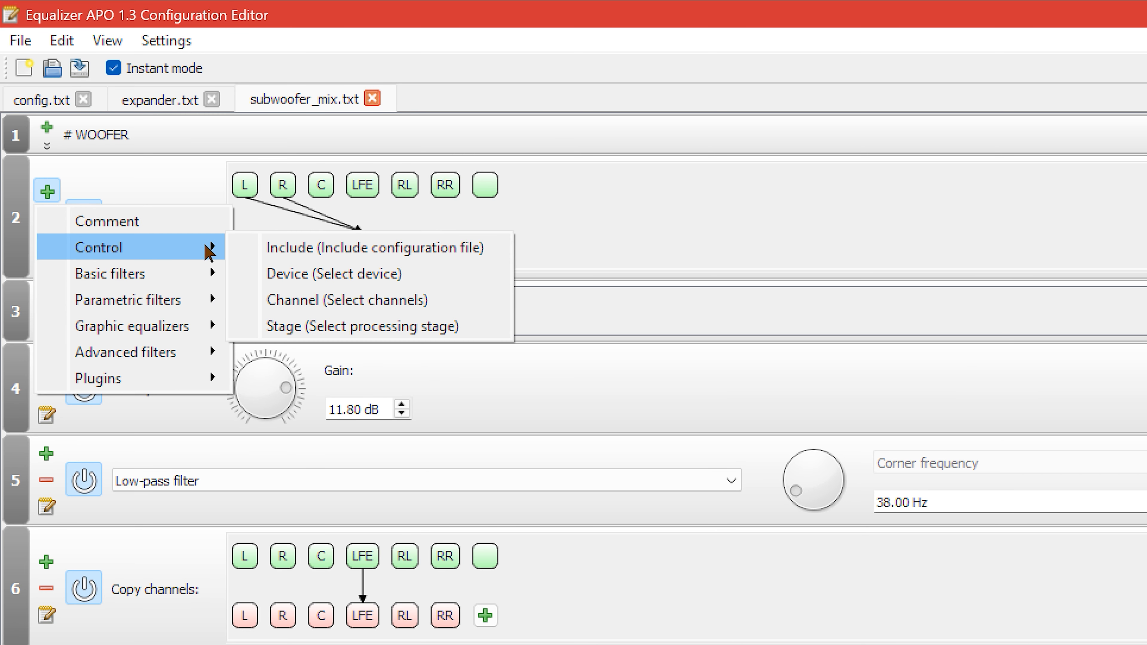
mouse_move(162, 280)
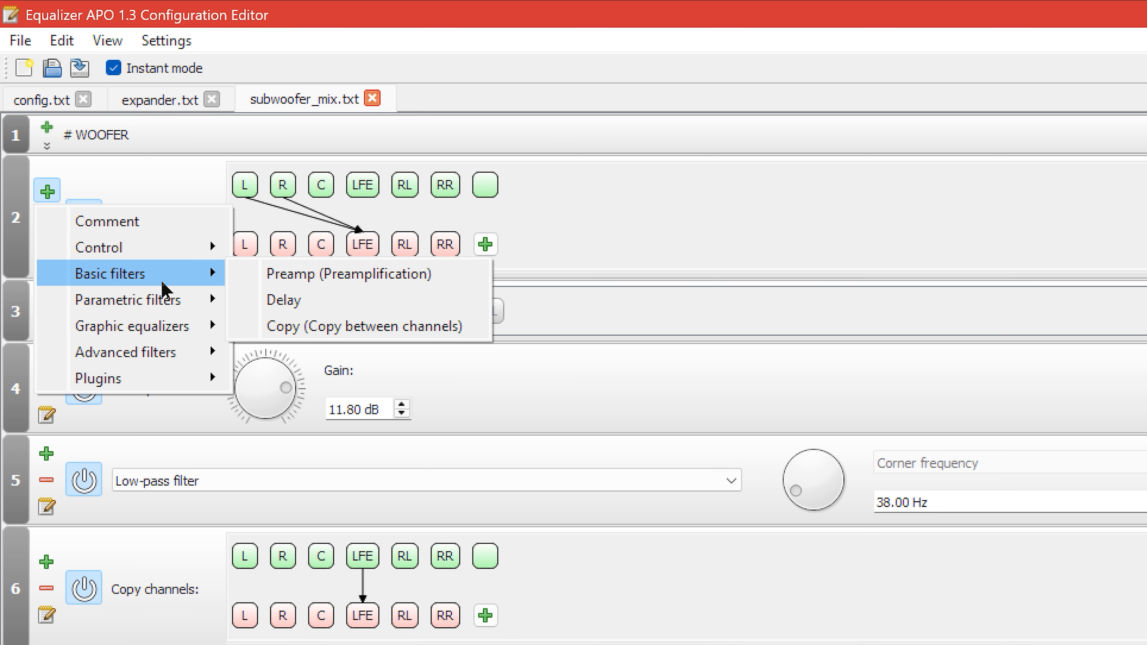
click(343, 328)
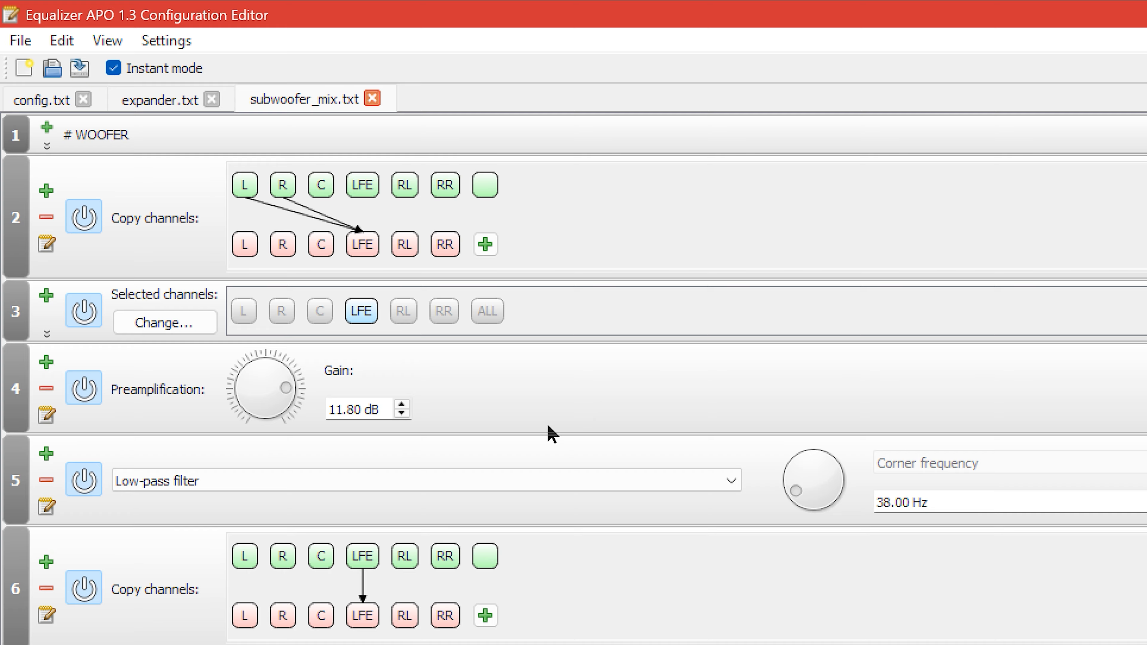
Try to add a parametric low-pass filter at the row of the existing low-pass filter.
click(47, 453)
mouse_move(47, 589)
mouse_move(150, 570)
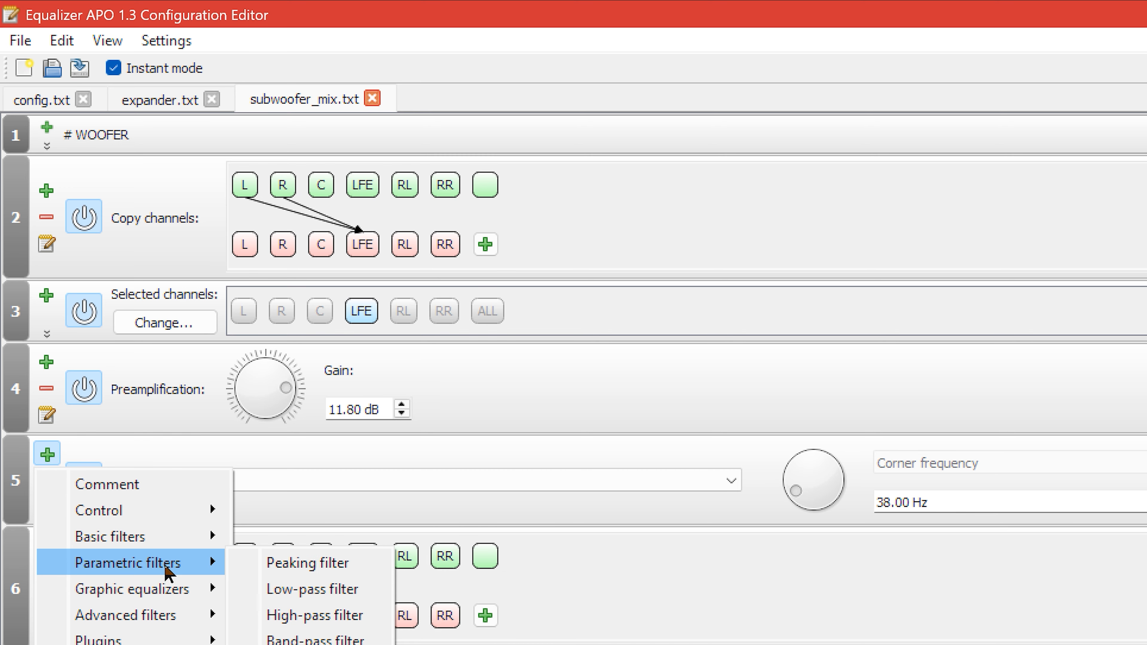
mouse_move(228, 560)
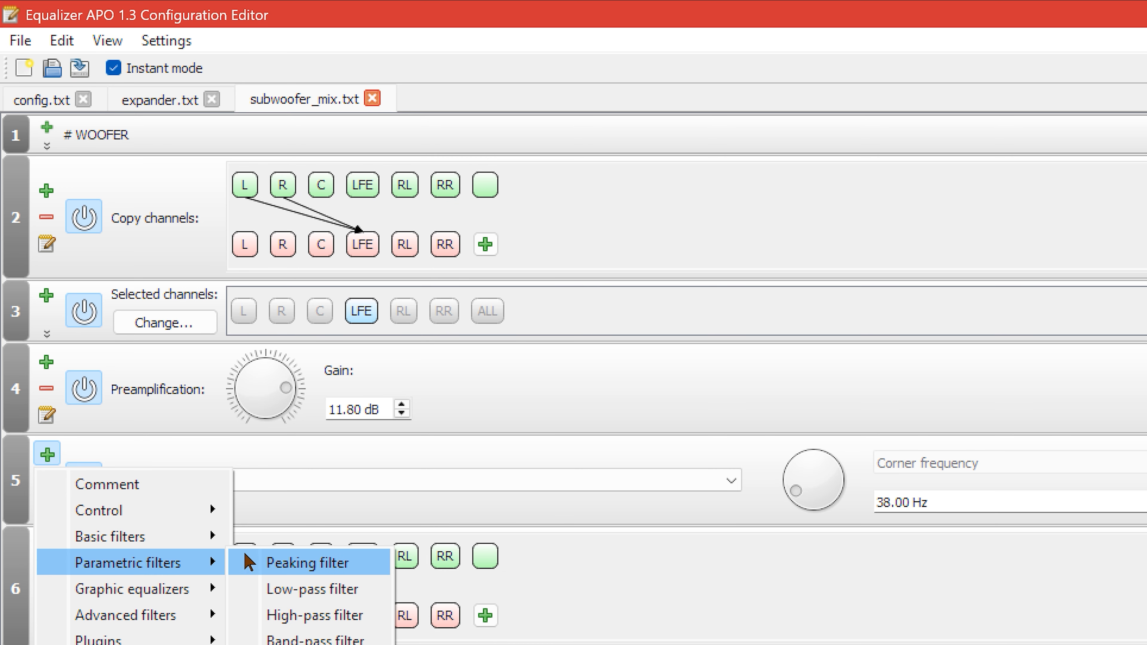
click(365, 591)
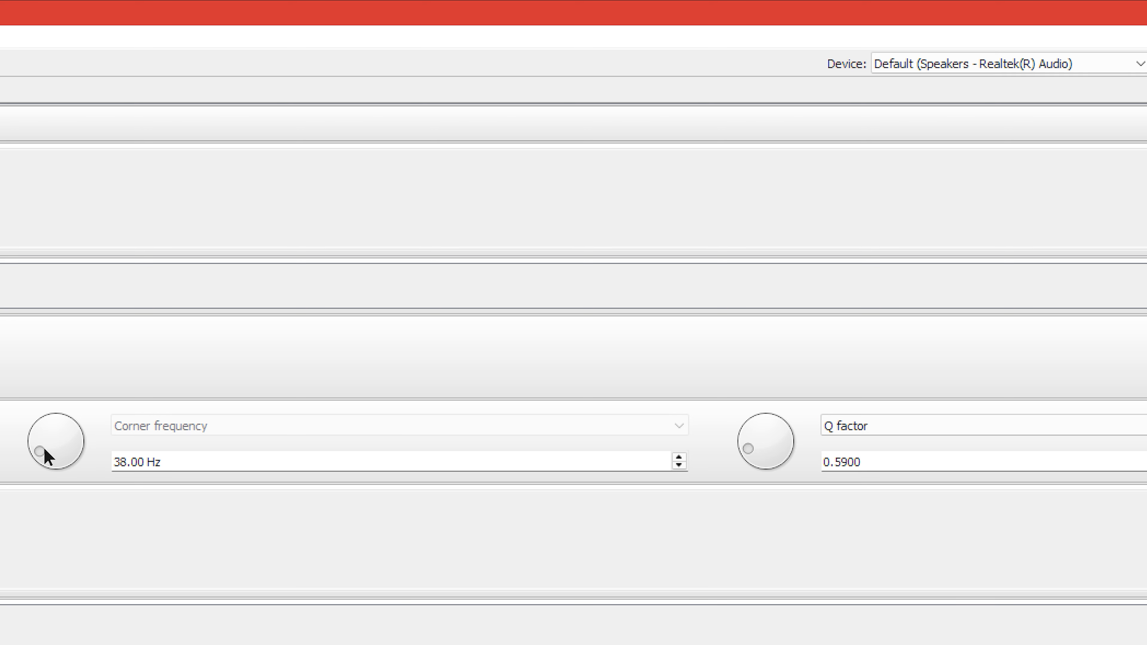
Set the low-pass filter's corner frequency to 38 Hz.
mouse_move(45, 448)
mouse_down()
mouse_move(38, 418)
mouse_move(36, 449)
mouse_up()
key(Tab)
text(38)
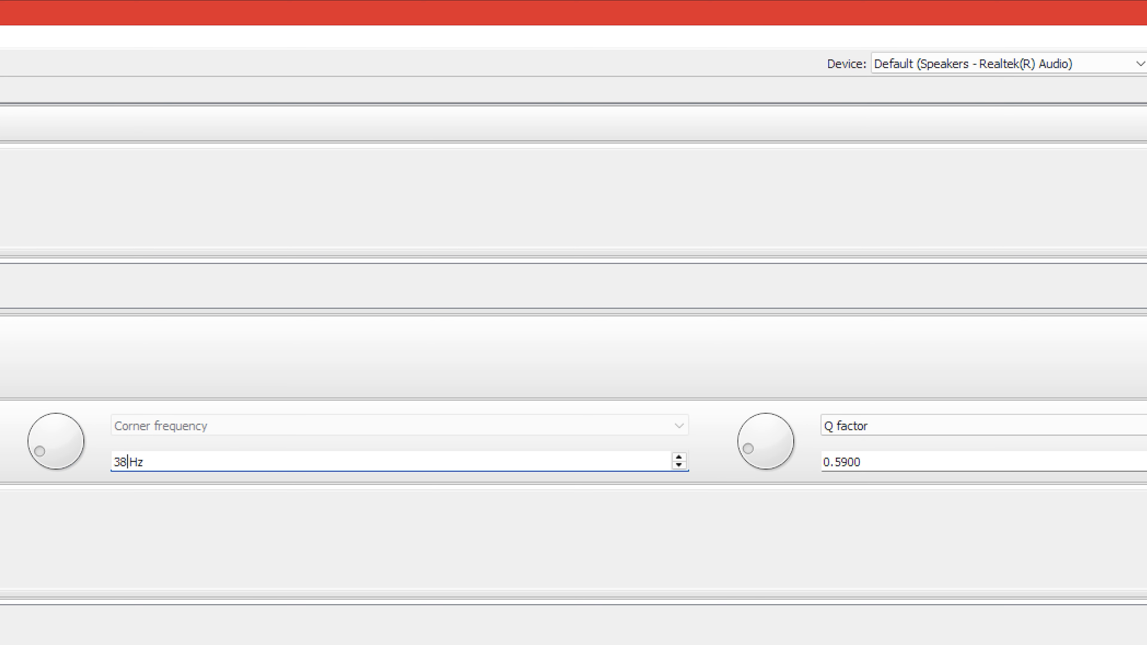
key(Tab)
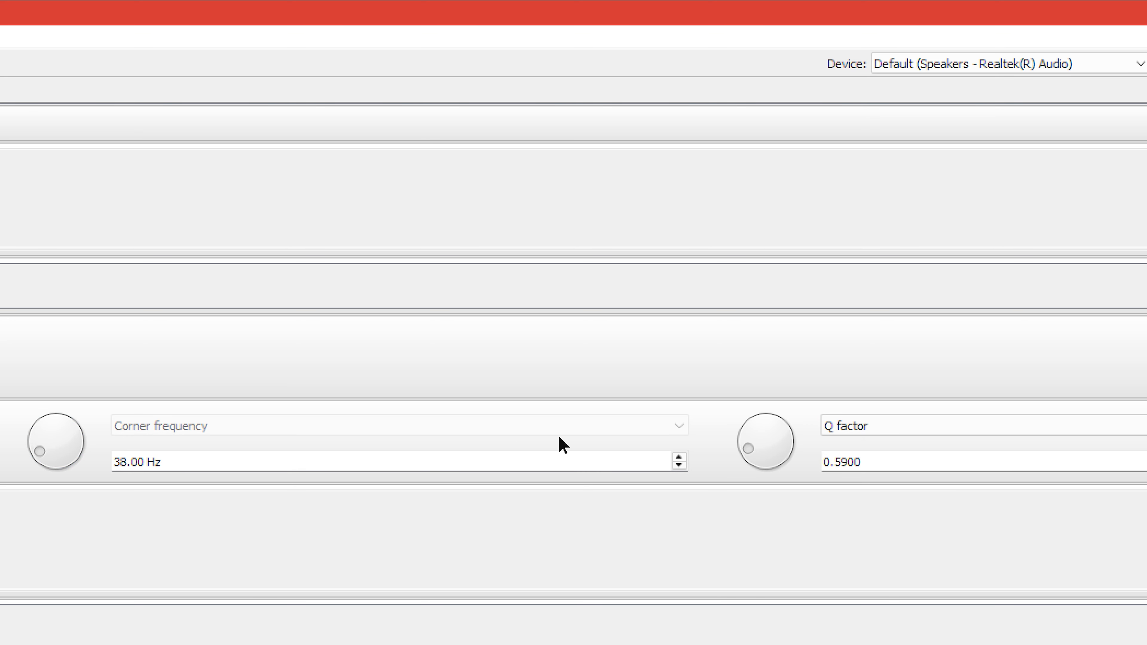
Try the low-pass filter's Fixed Q option and return it to a Q factor of 0.59.
click(840, 425)
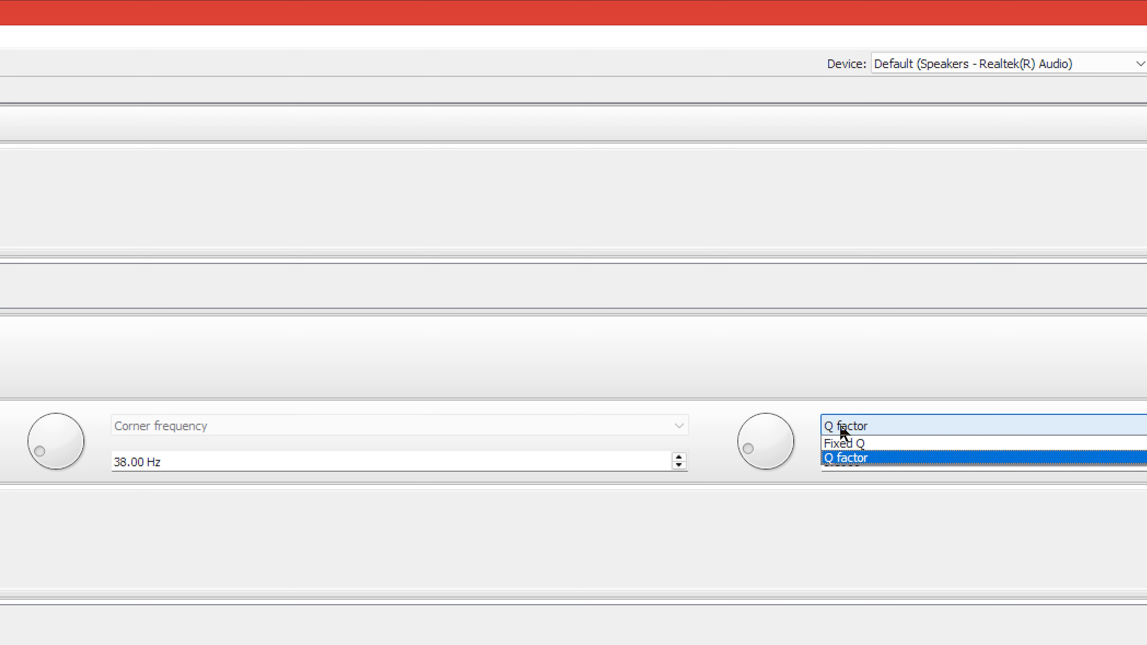
click(890, 517)
click(855, 429)
click(860, 440)
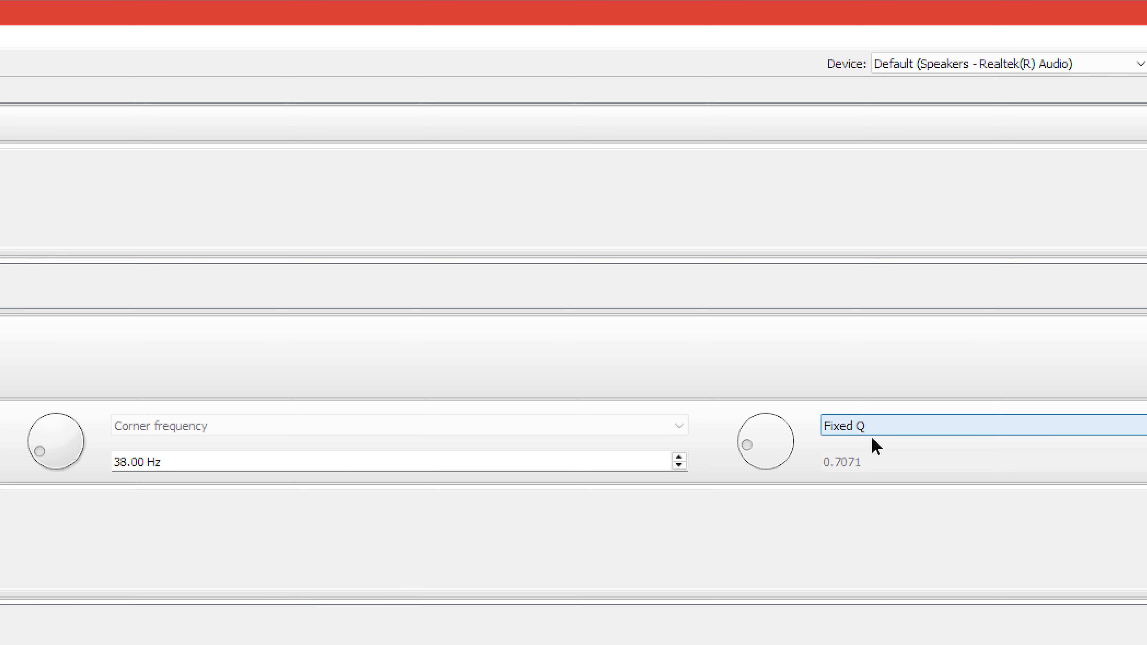
click(883, 430)
click(874, 458)
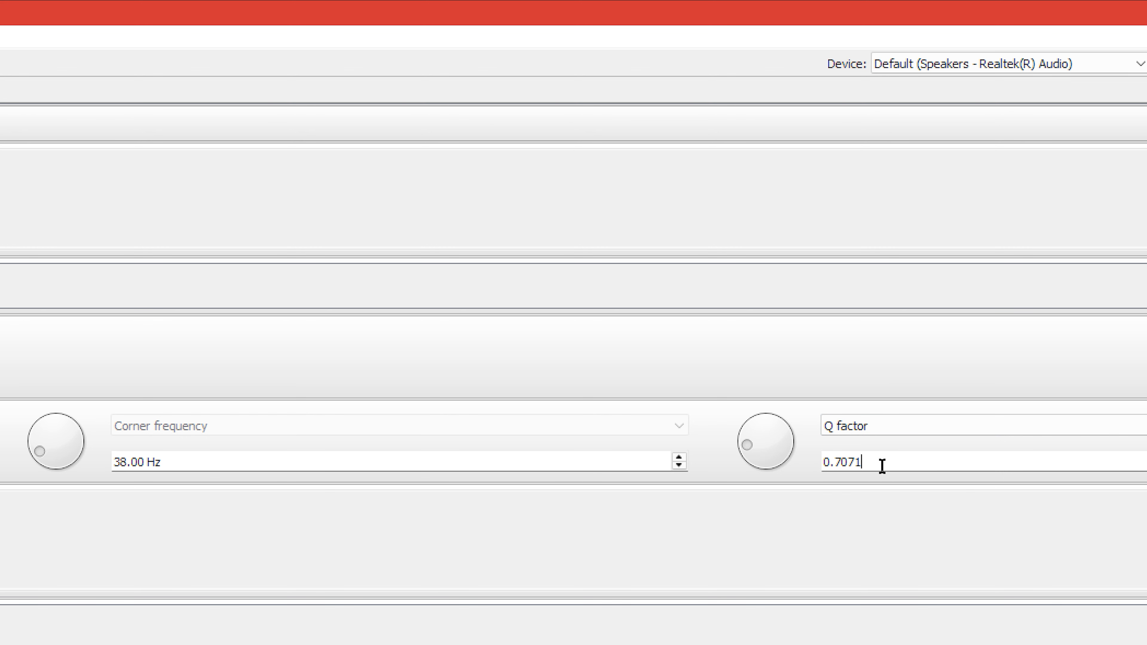
double_click(880, 466)
text(0.59)
key(Return)
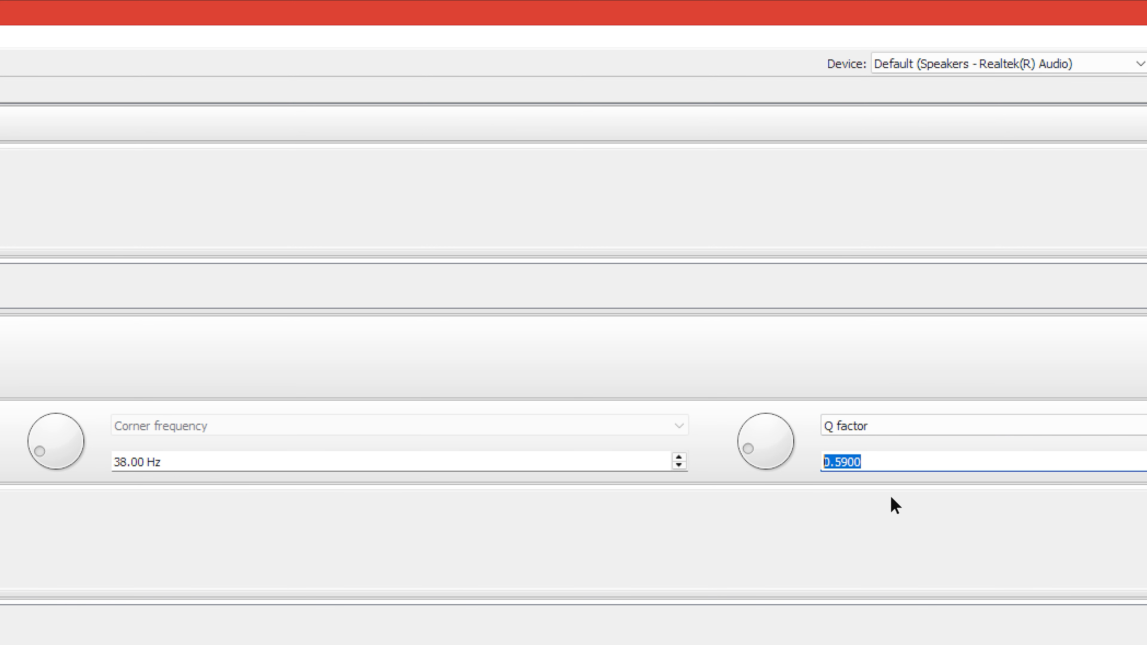
click(307, 563)
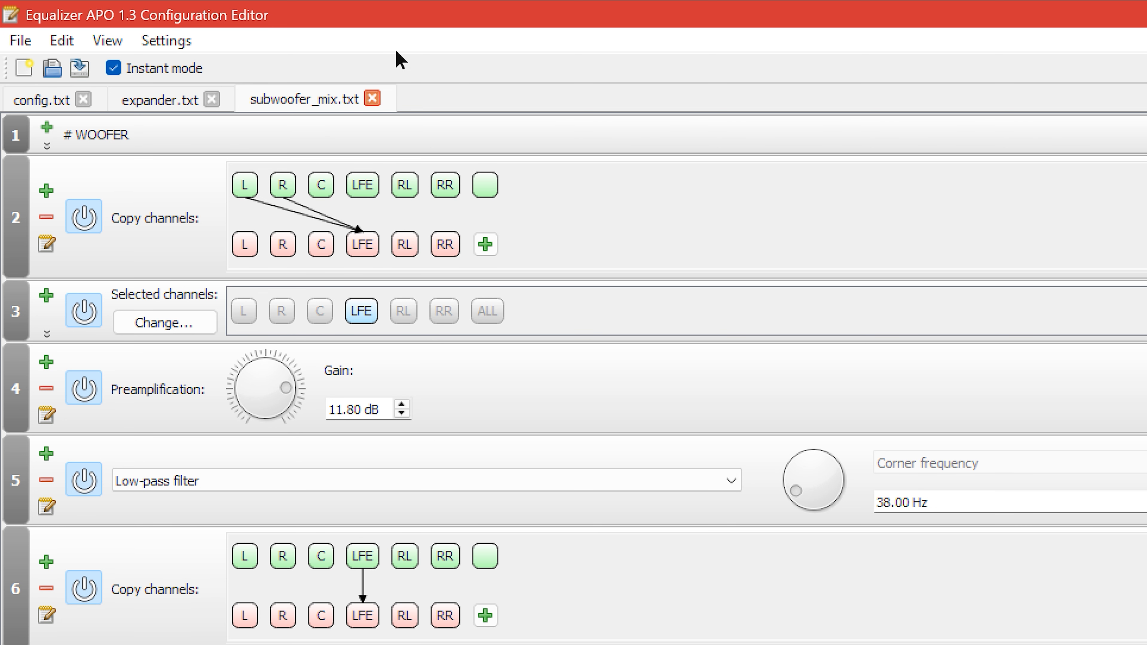
Close the subwoofer_mix.txt and expander.txt files and return to the include list in config.txt.
click(372, 98)
click(216, 98)
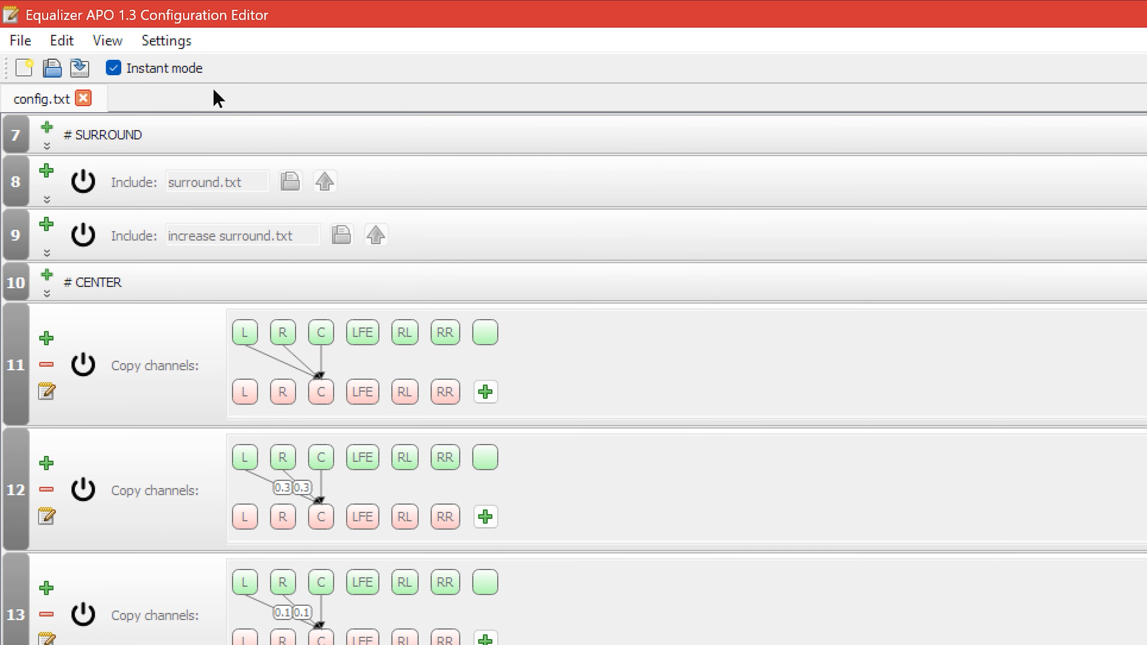
scroll(289, 461, up, 5)
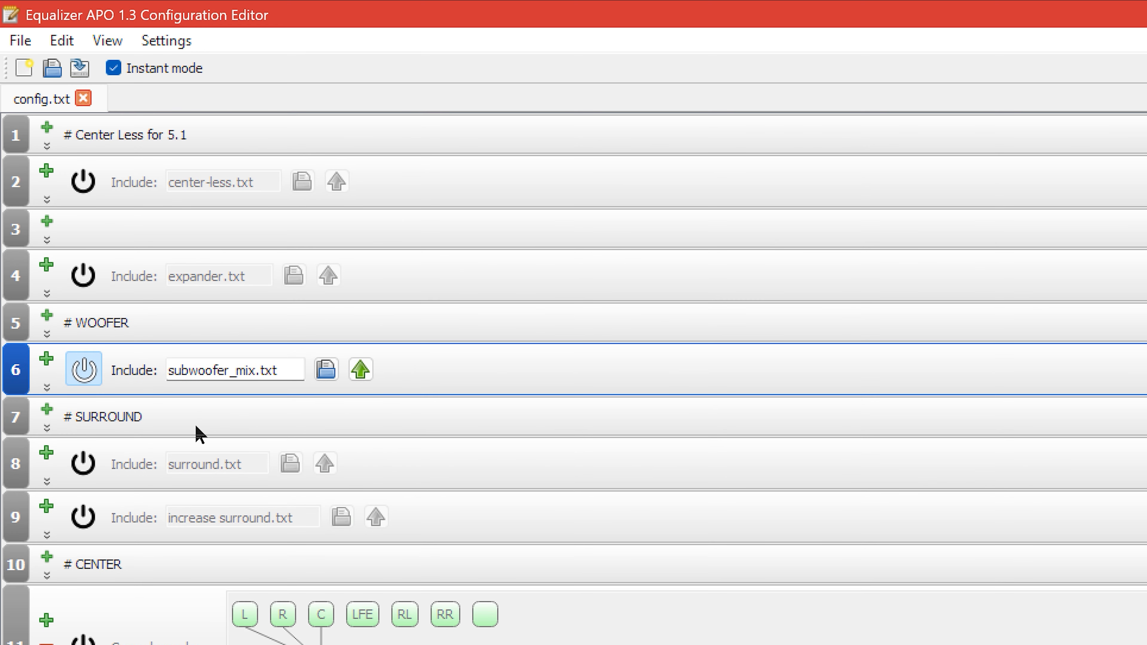
Switch the active include in config.txt from subwoofer_mix.txt to surround.txt and open the surround file.
click(93, 374)
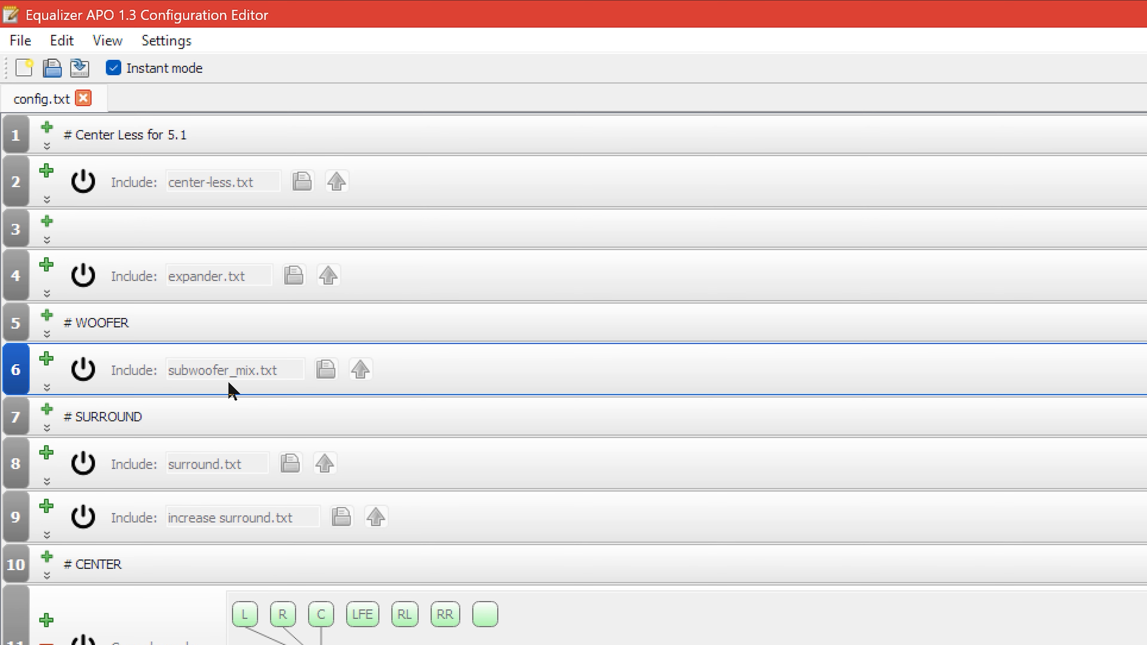
click(86, 465)
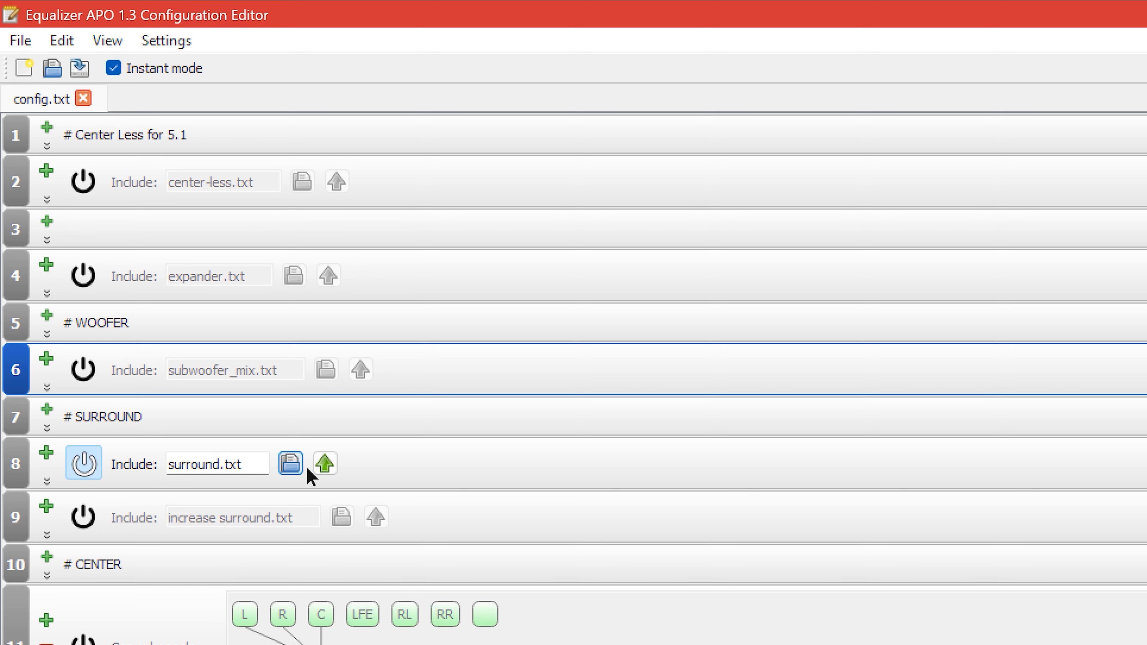
click(324, 470)
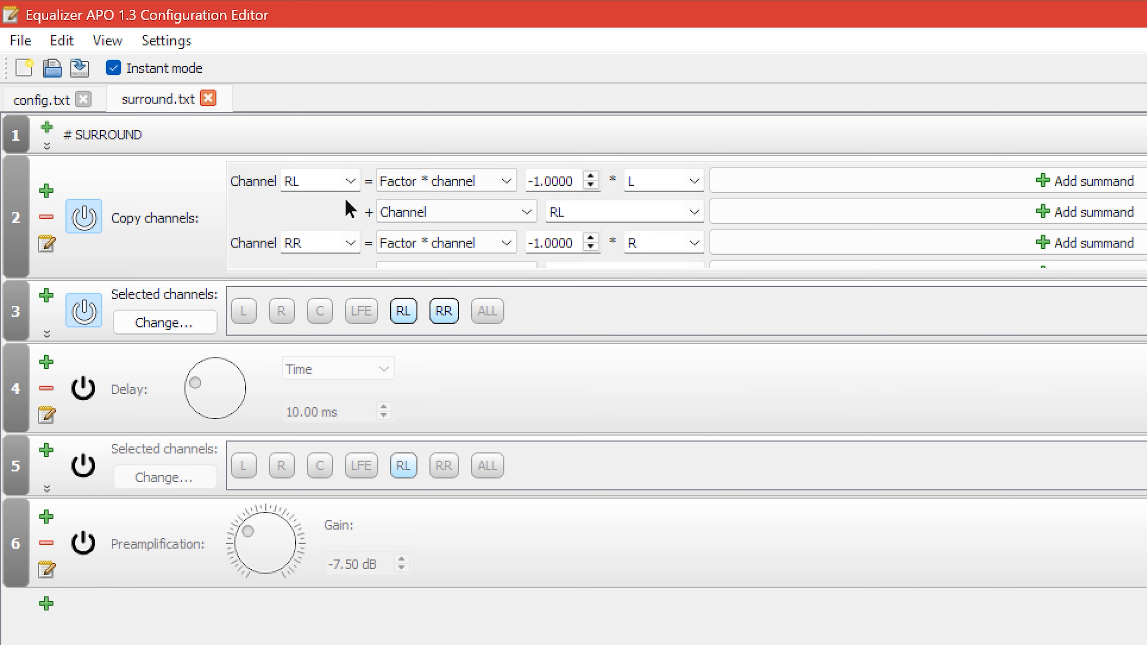
Examine the factor types available for the first RL summand in the surround copy-channels filter.
click(474, 181)
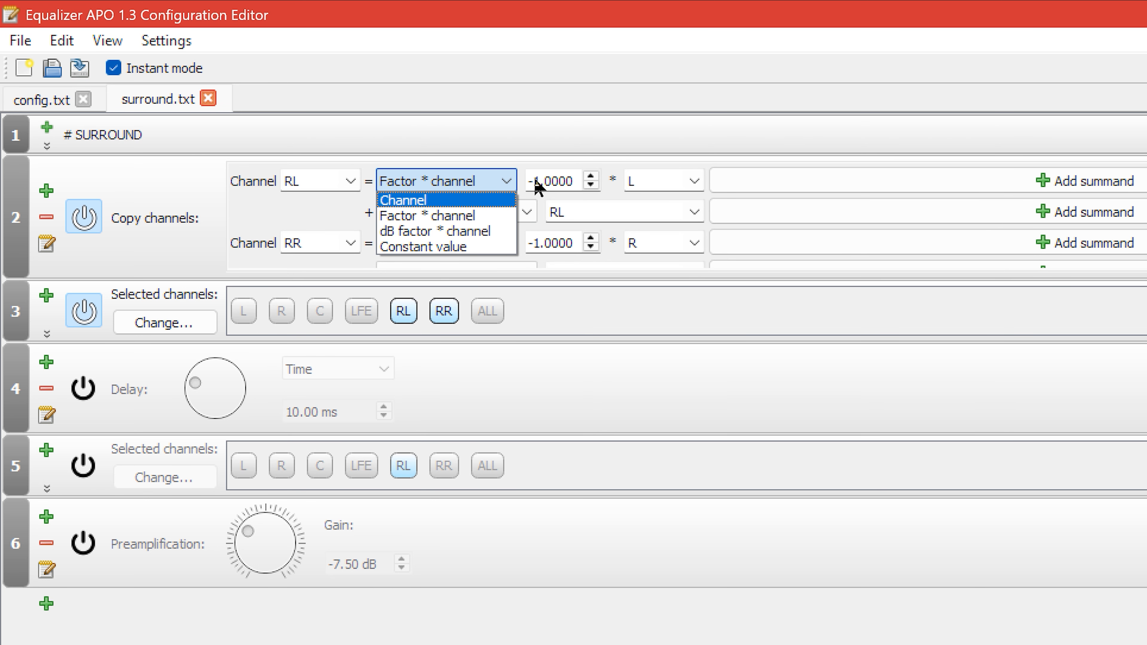
click(722, 144)
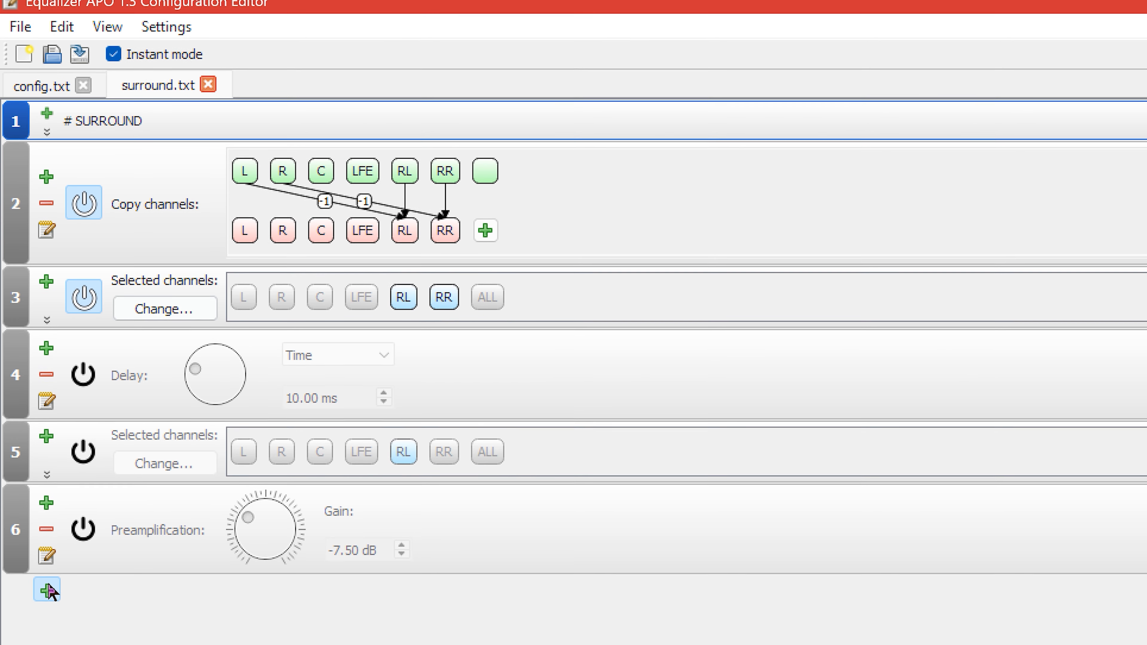
Add a Delay filter at the end of surround.txt and remove it again.
click(47, 604)
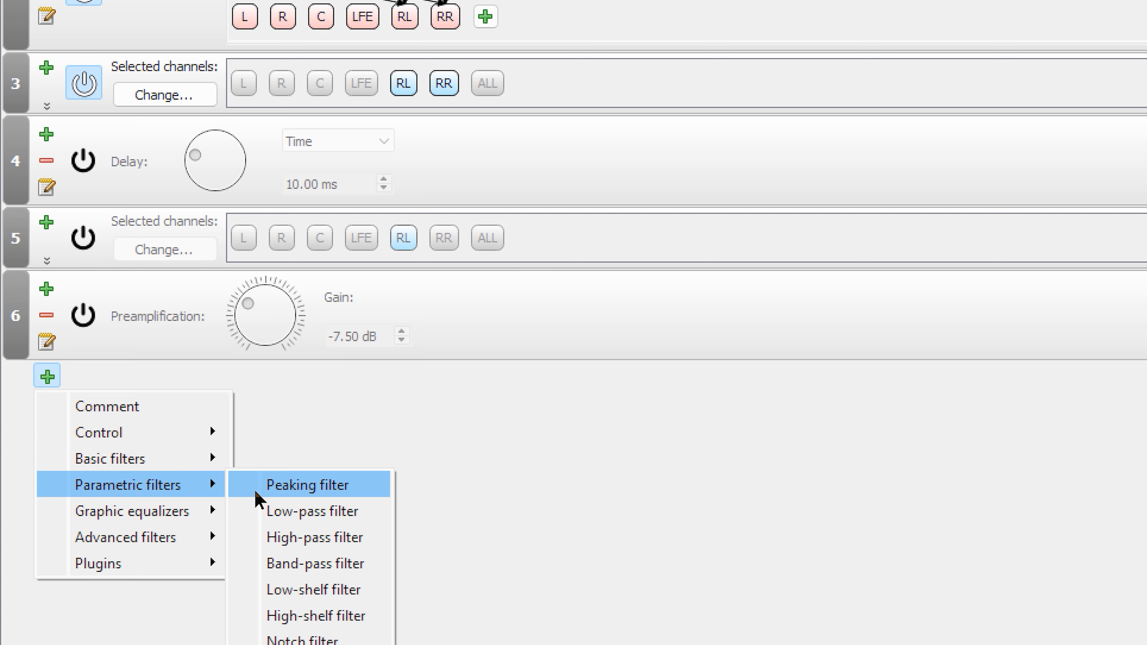
mouse_move(200, 506)
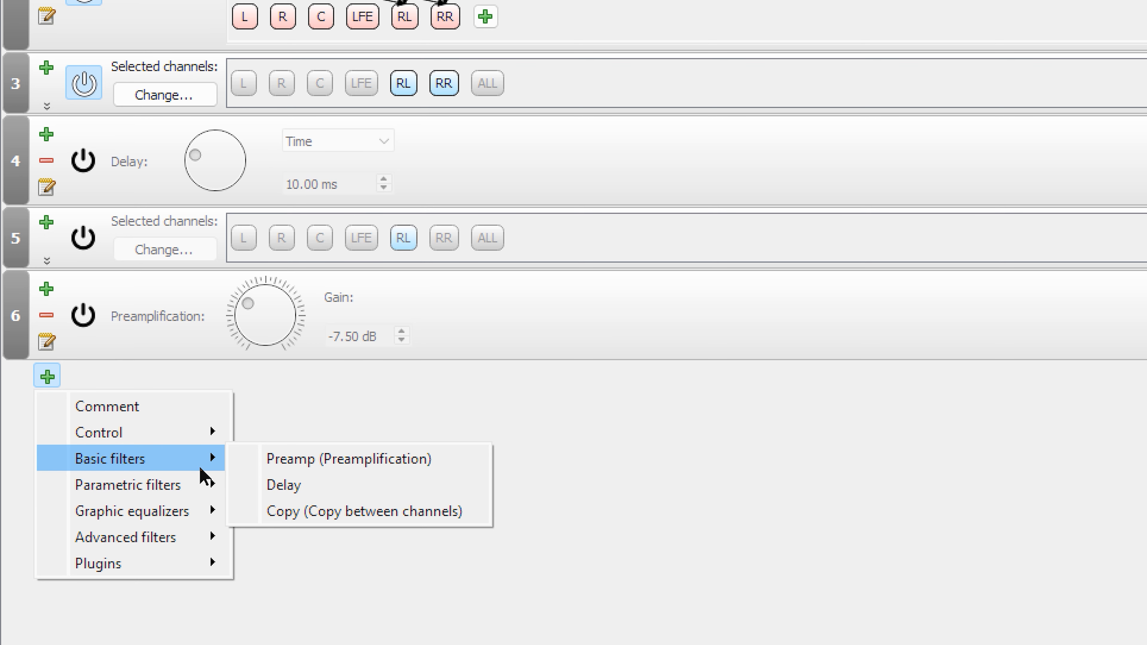
mouse_move(195, 481)
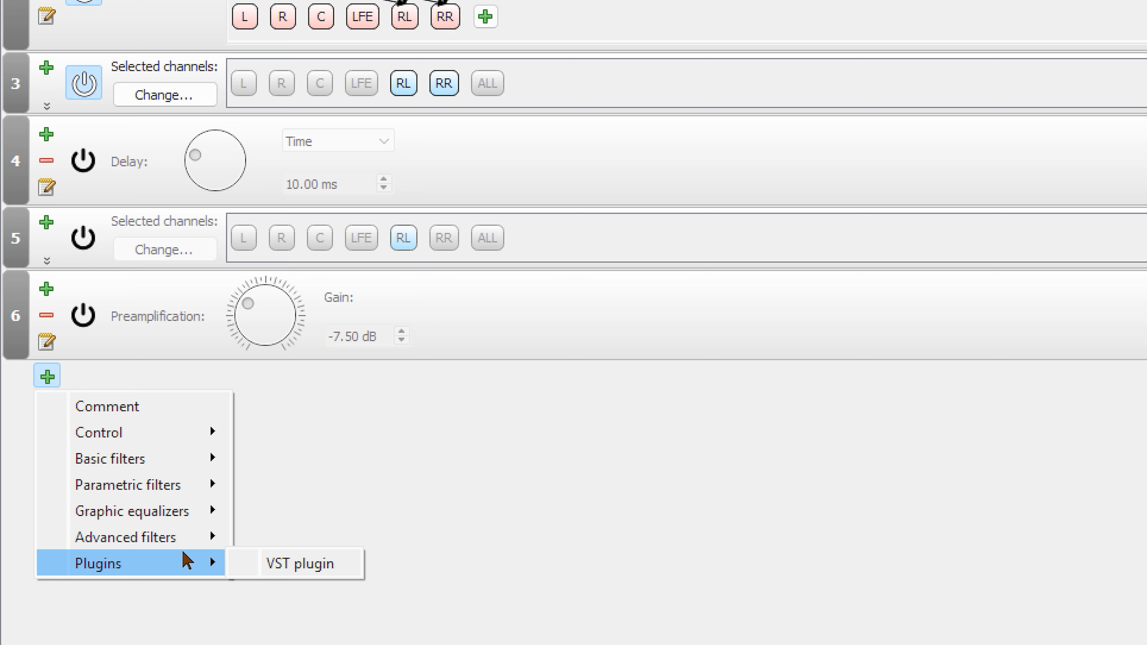
mouse_move(171, 441)
mouse_move(161, 467)
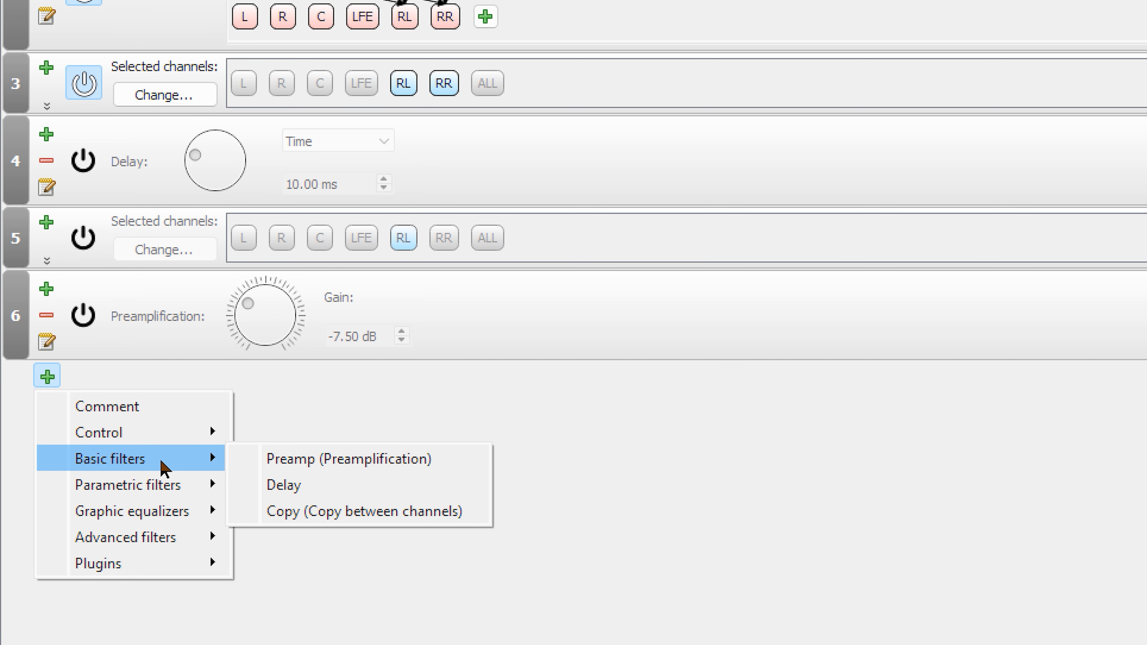
click(321, 482)
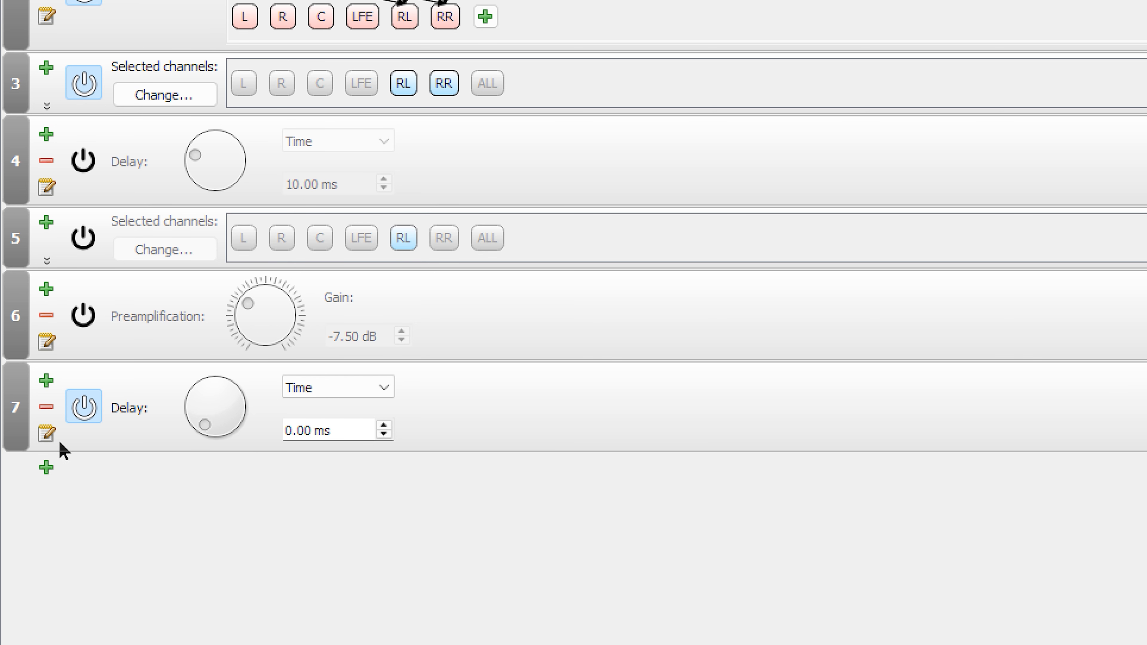
click(47, 407)
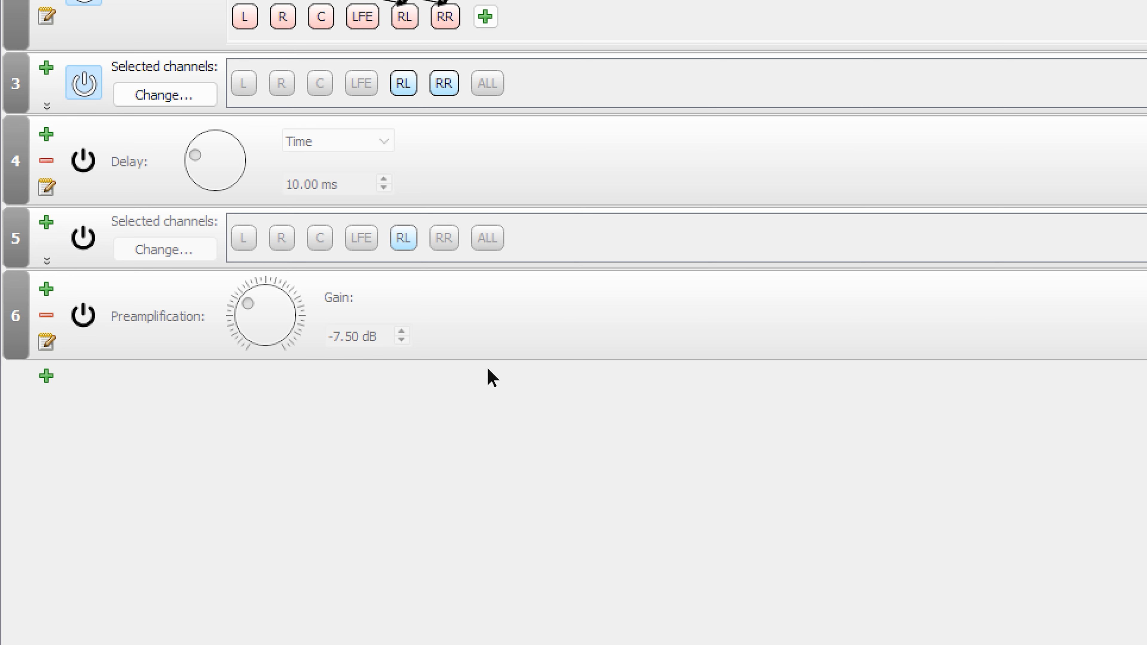
Temporarily enable the RL channel selection and its preamplification in surround.txt to set the gain to -9.90 dB.
click(83, 237)
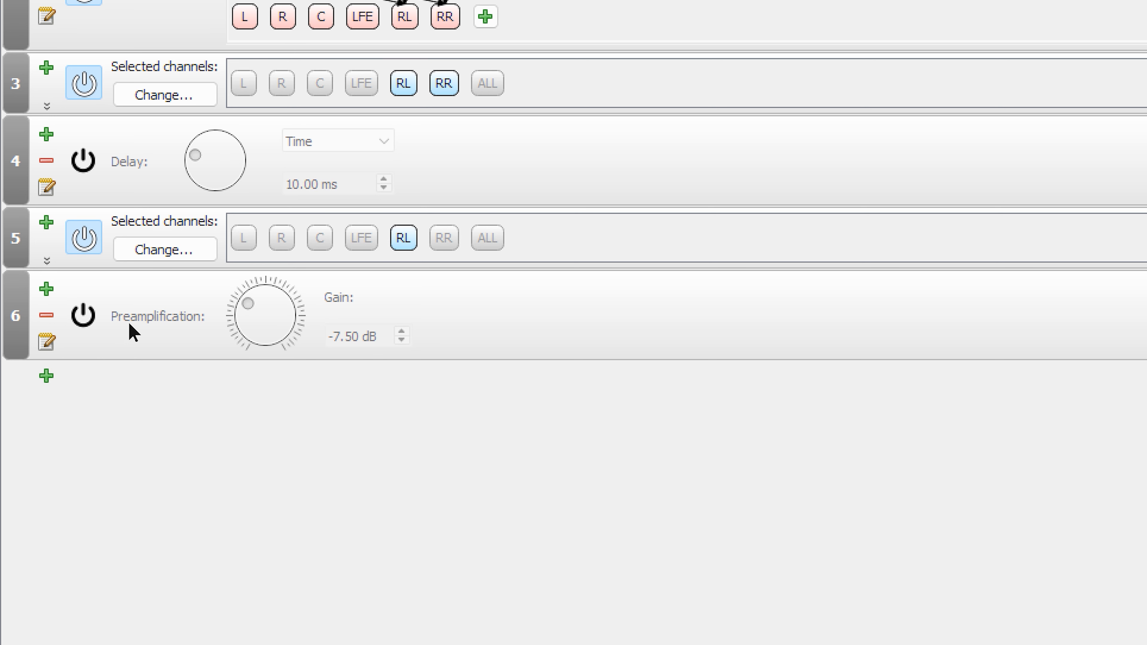
click(83, 314)
mouse_move(252, 315)
mouse_down()
mouse_move(239, 300)
mouse_move(249, 310)
mouse_up()
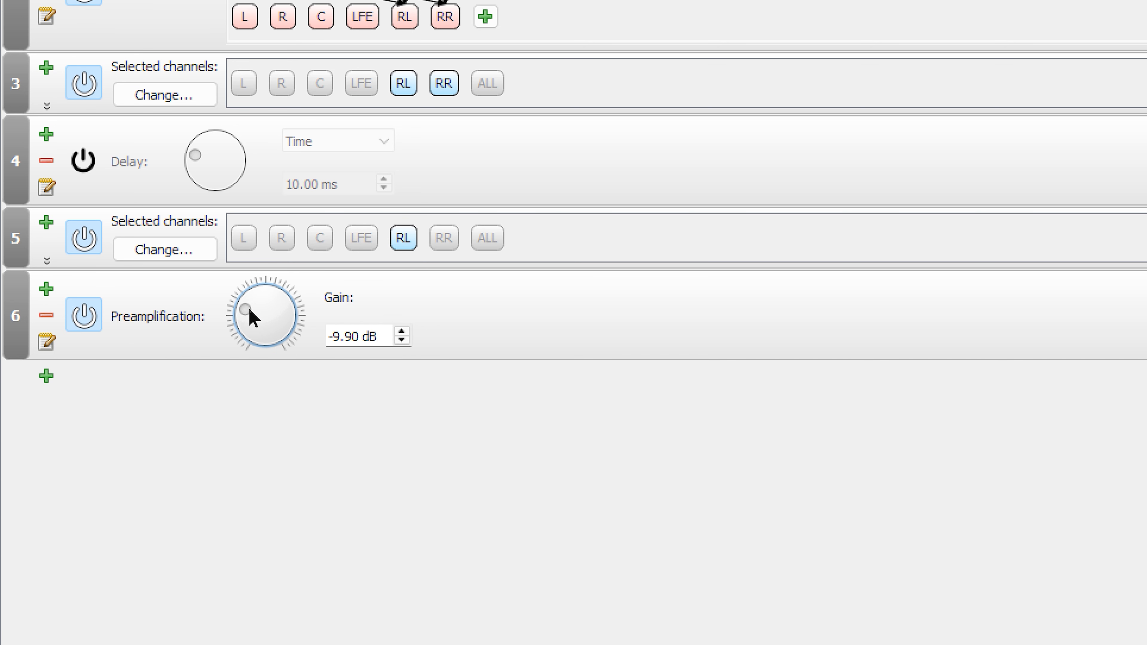
click(90, 320)
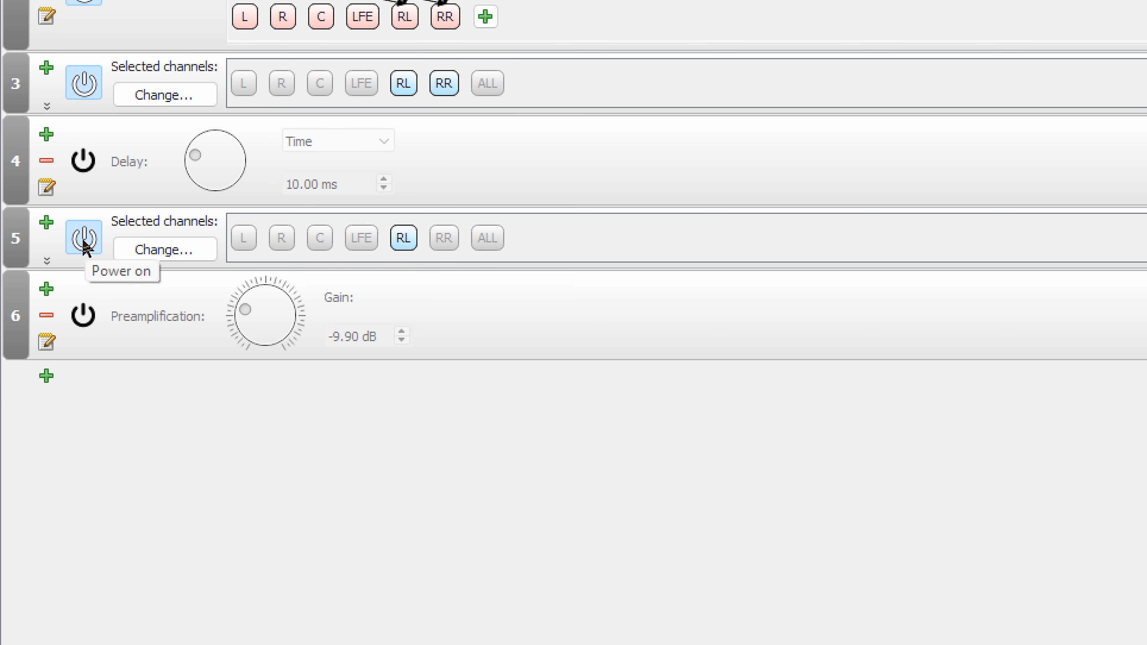
click(84, 243)
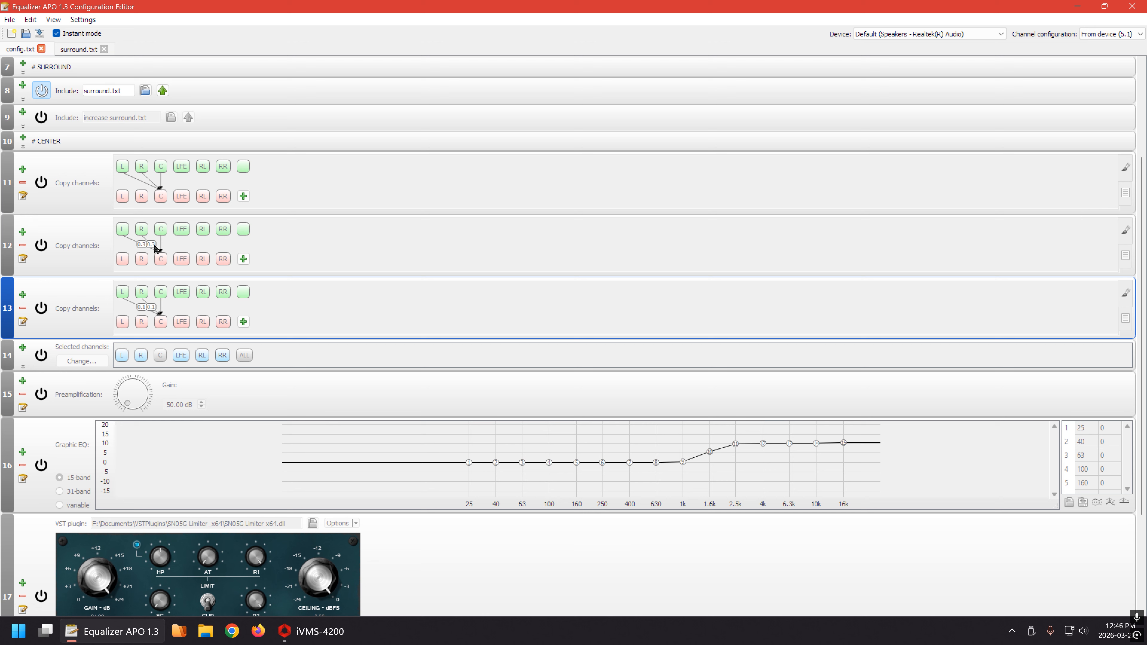
Temporarily enable the CENTER copy-channels filter with 0.3 factors and examine its summands in the list view.
click(41, 245)
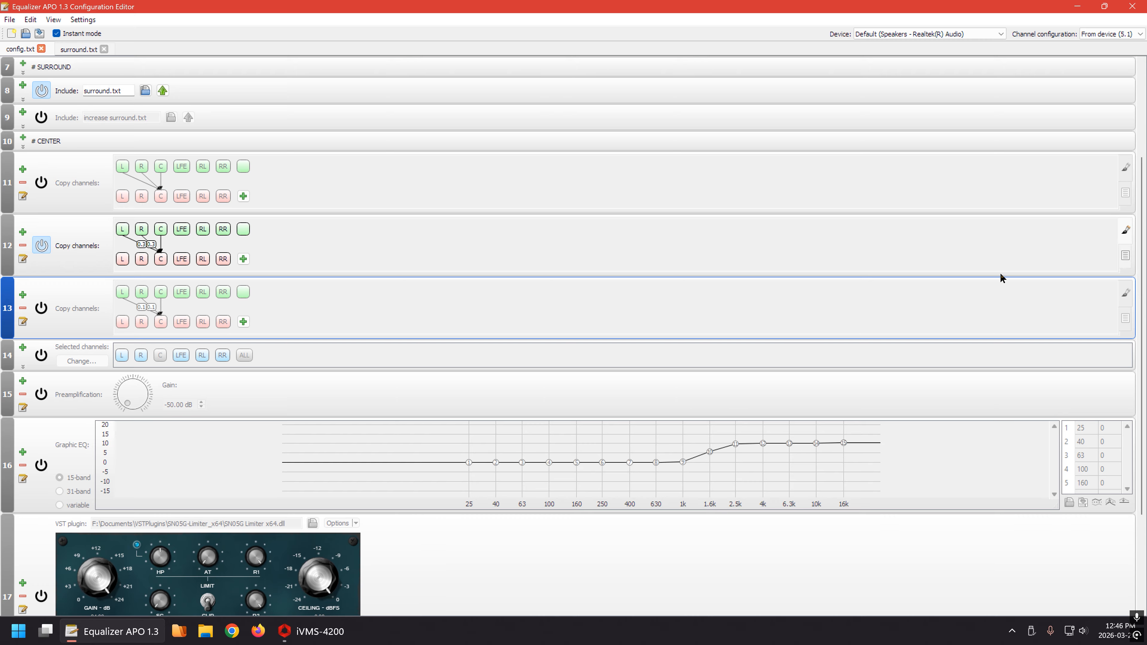
click(1126, 229)
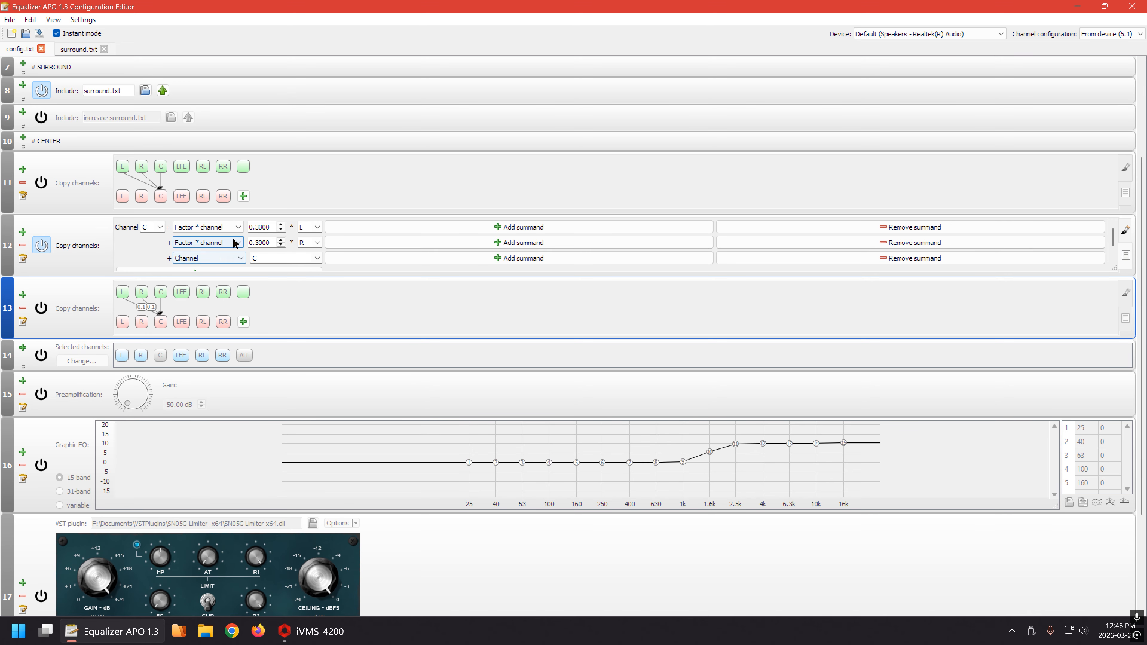
click(238, 227)
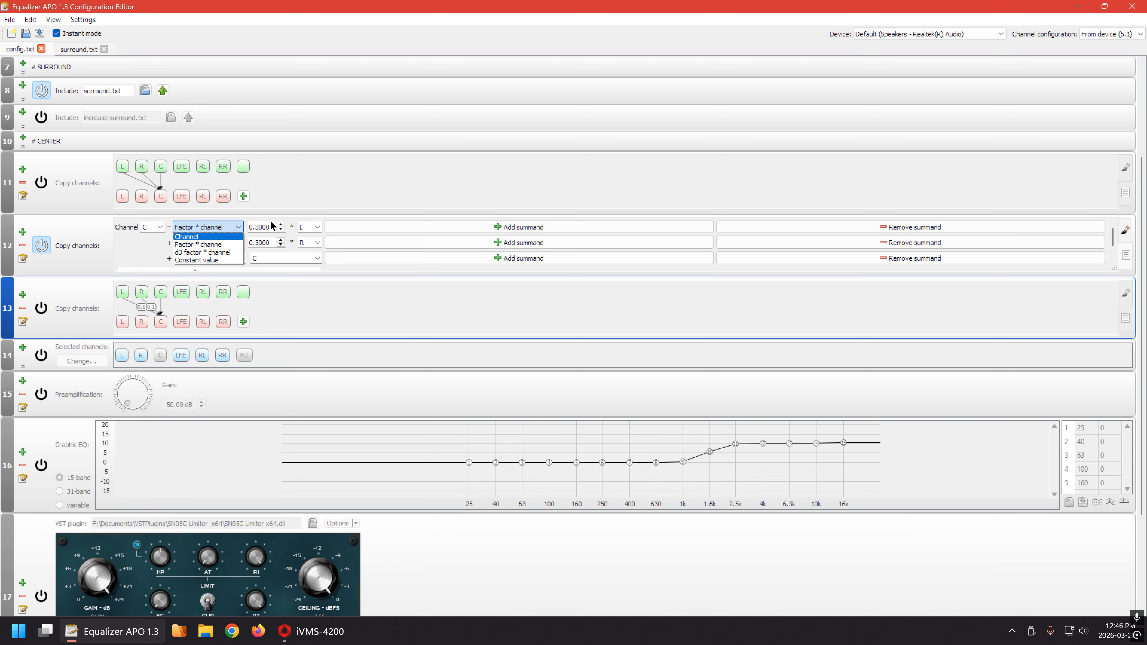
click(129, 248)
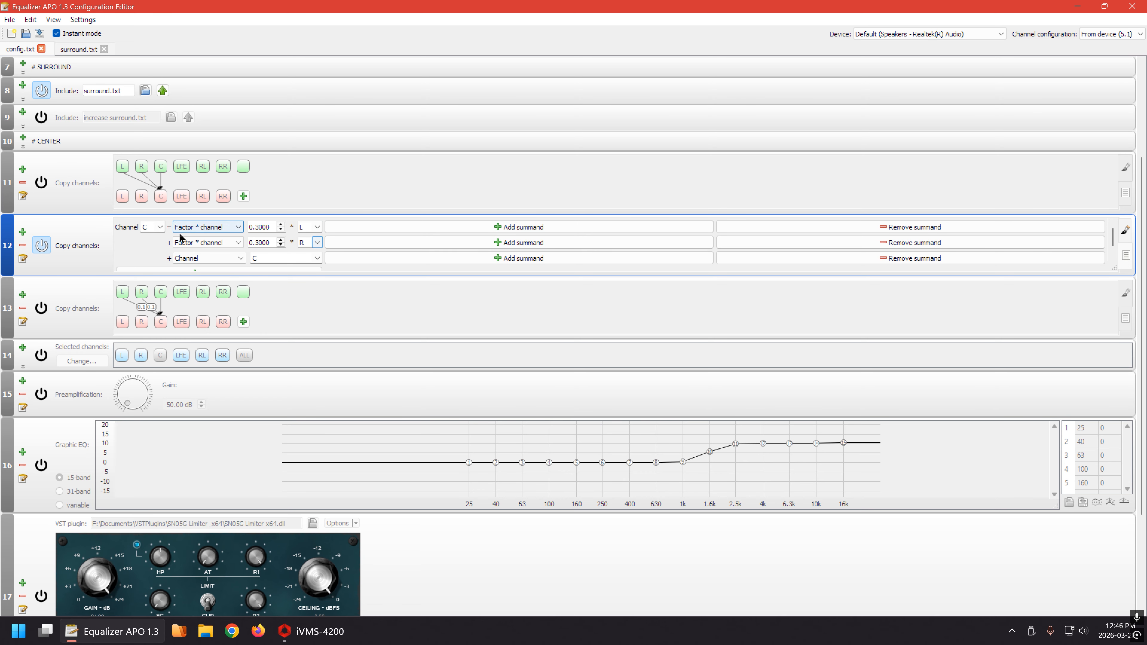
click(42, 245)
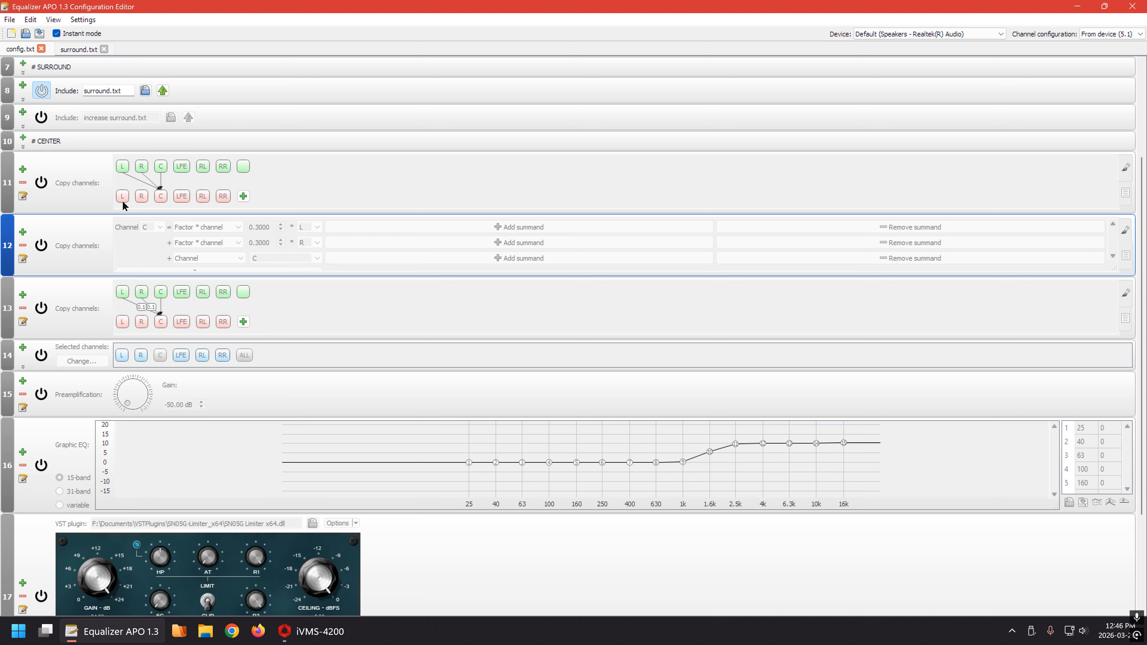
click(41, 245)
click(1124, 231)
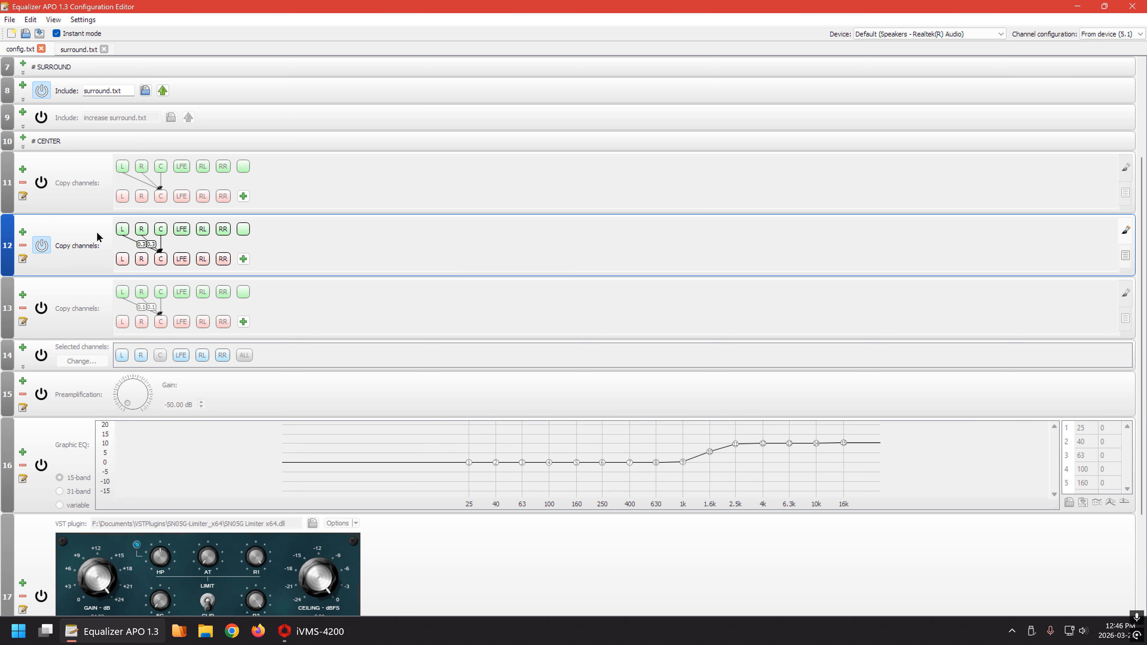
click(716, 196)
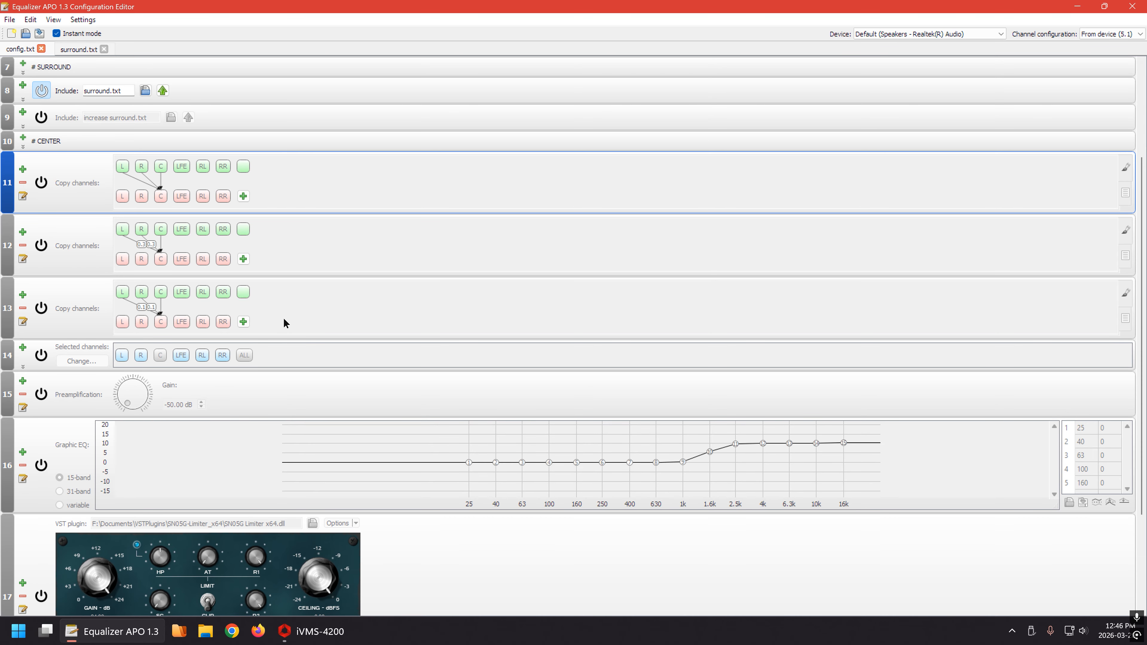
Switch the active include in config.txt from surround.txt to increase surround.txt and open the increase surround file.
scroll(256, 218, up, 5)
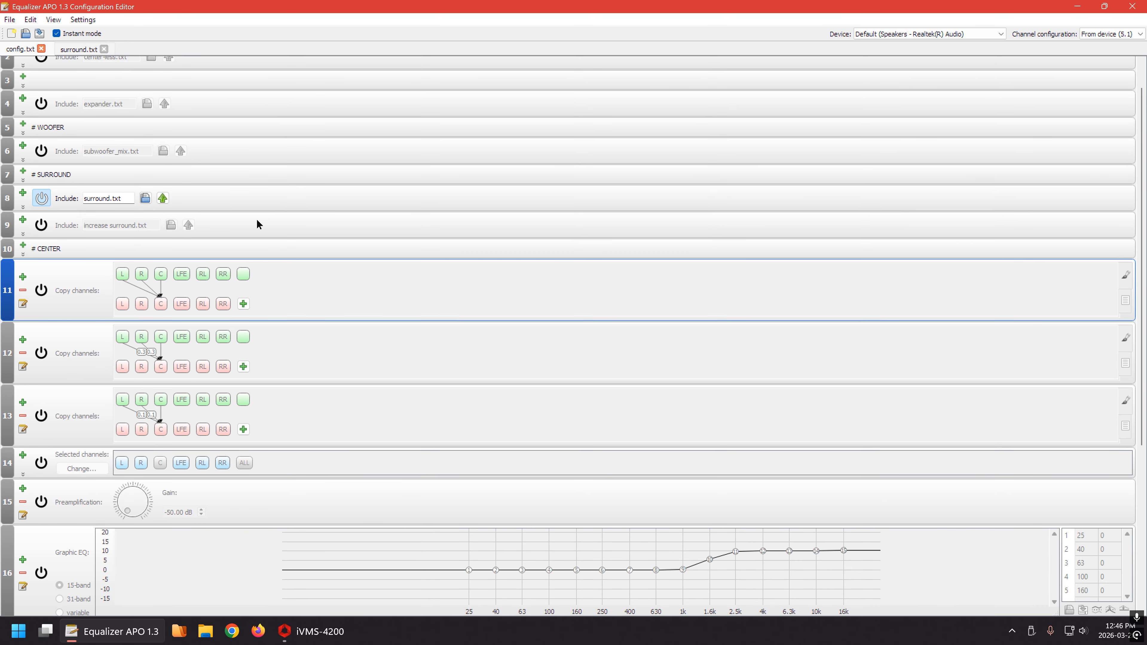
click(42, 232)
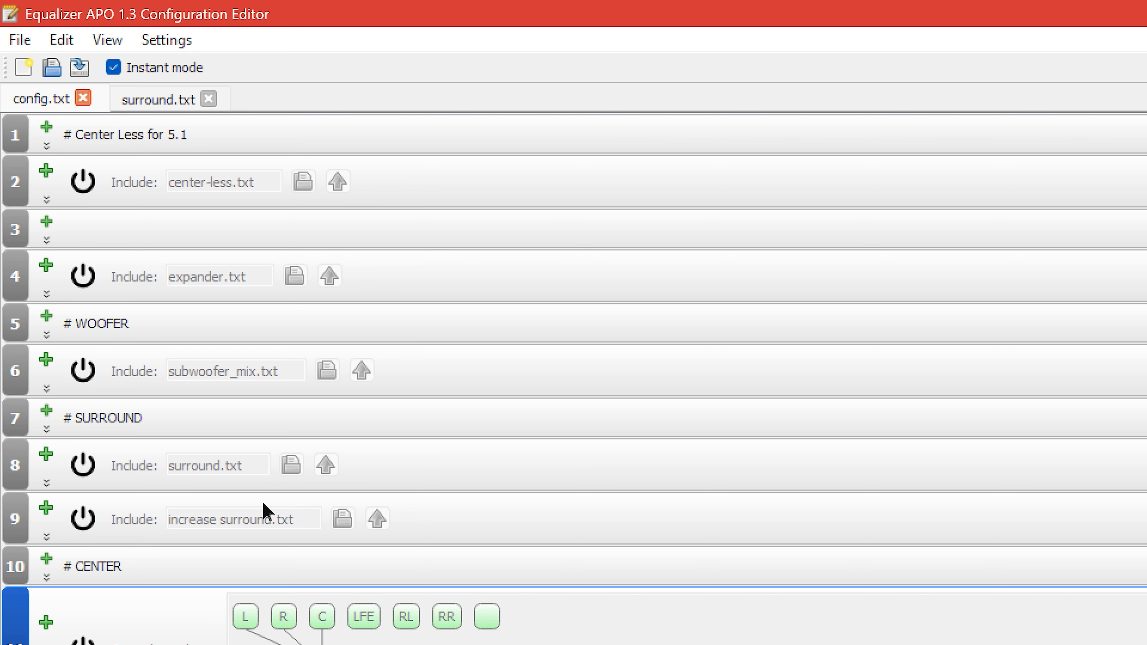
click(88, 523)
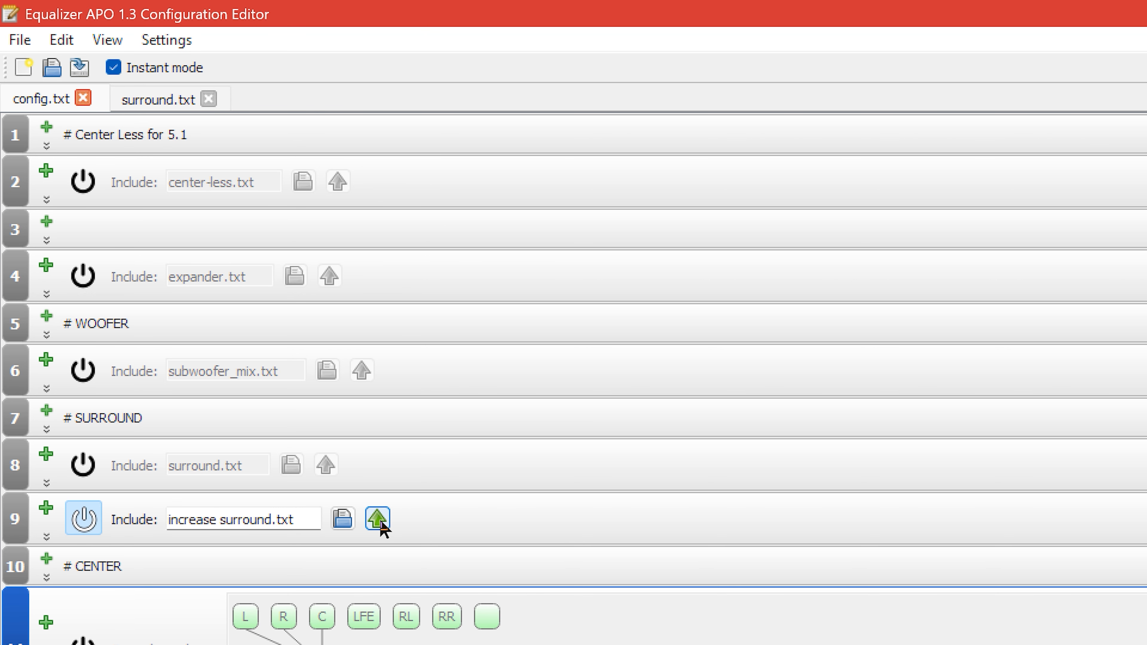
click(377, 518)
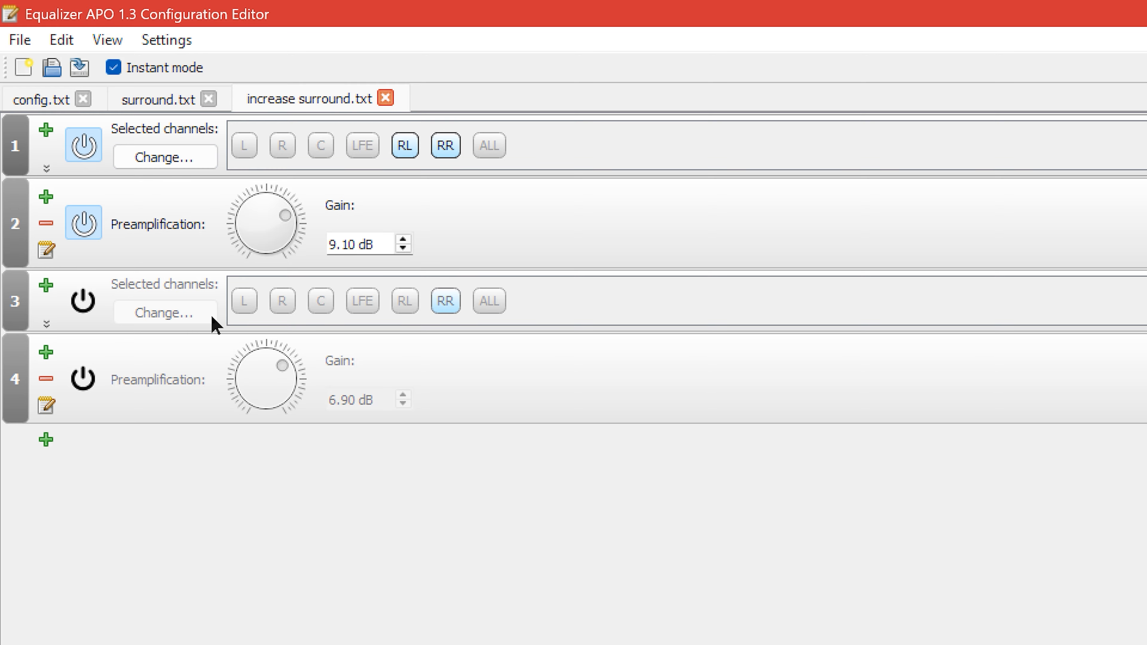
Close increase surround.txt and return to the include list in config.txt.
click(385, 97)
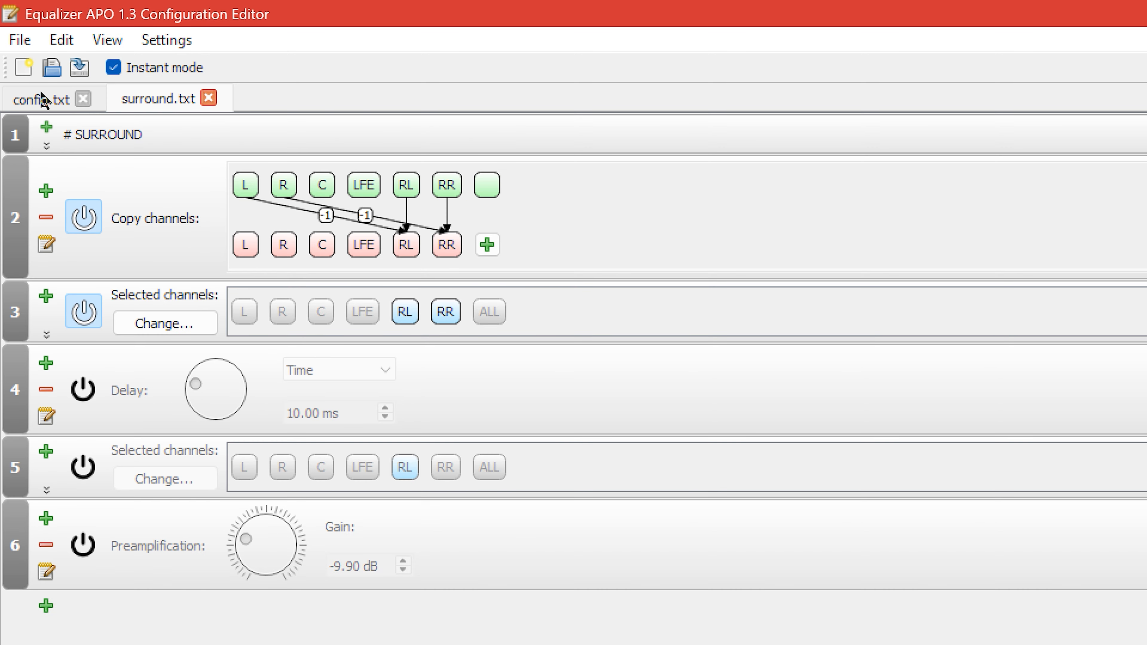
scroll(813, 293, up, 5)
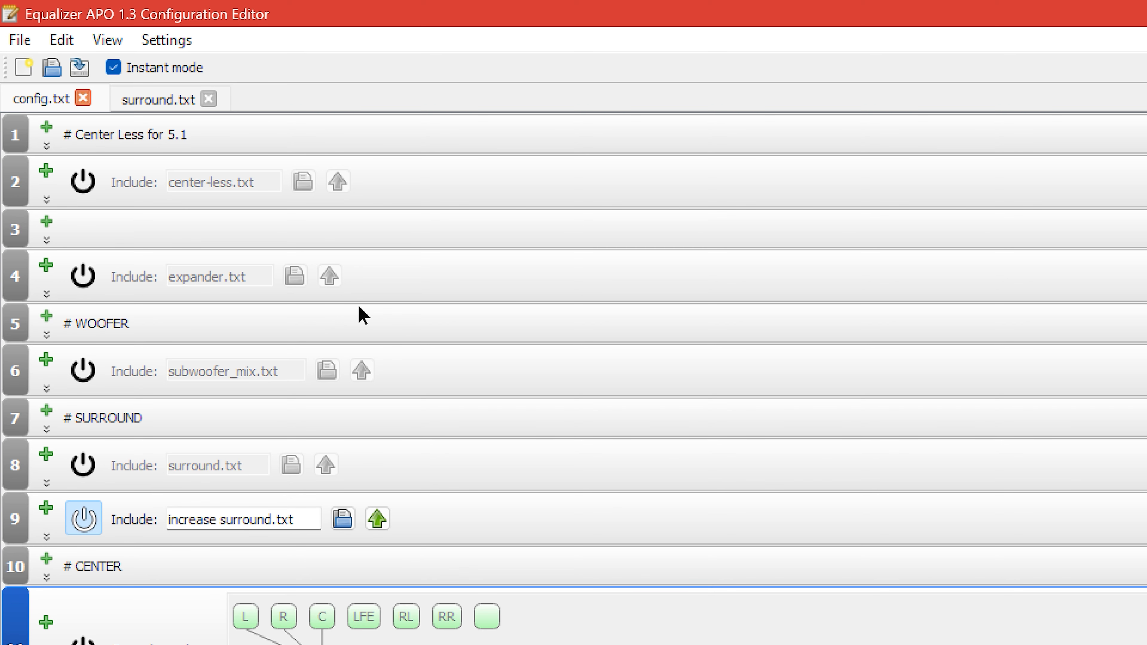
Disable the increase surround.txt include under the SURROUND section of config.txt.
scroll(606, 332, down, 3)
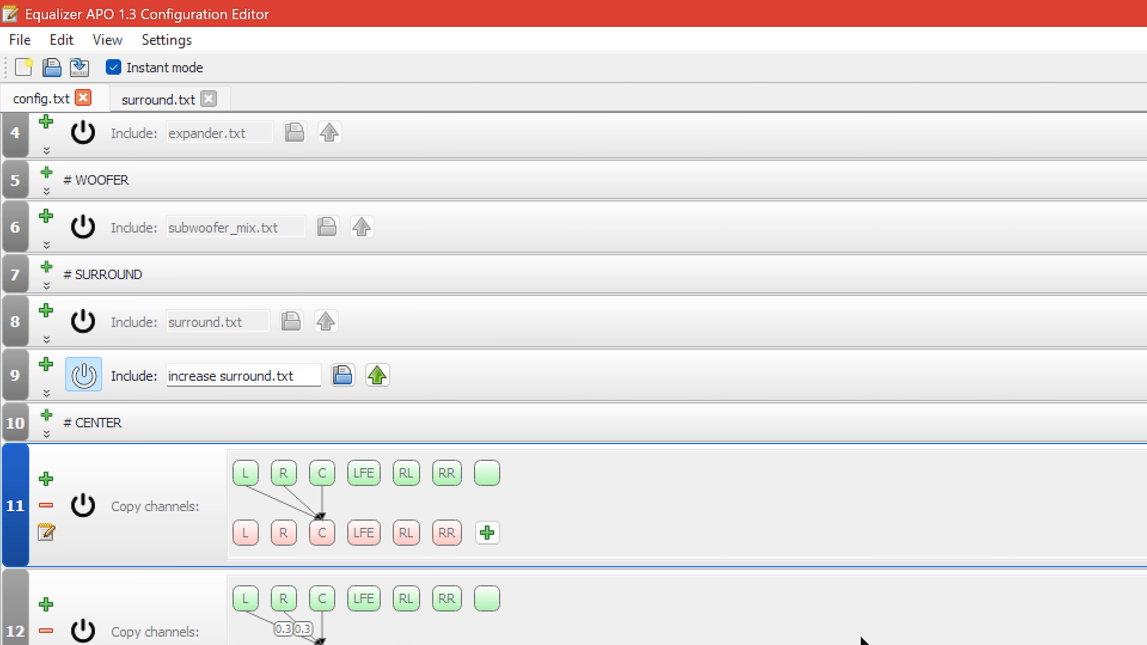
scroll(878, 607, down, 2)
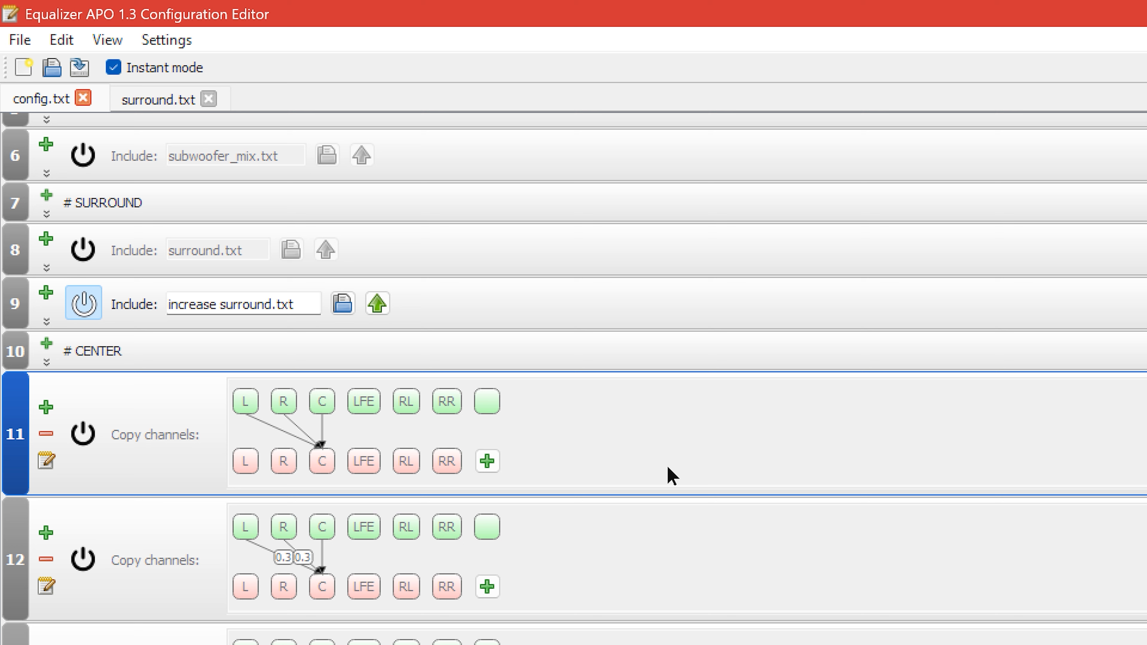
click(921, 532)
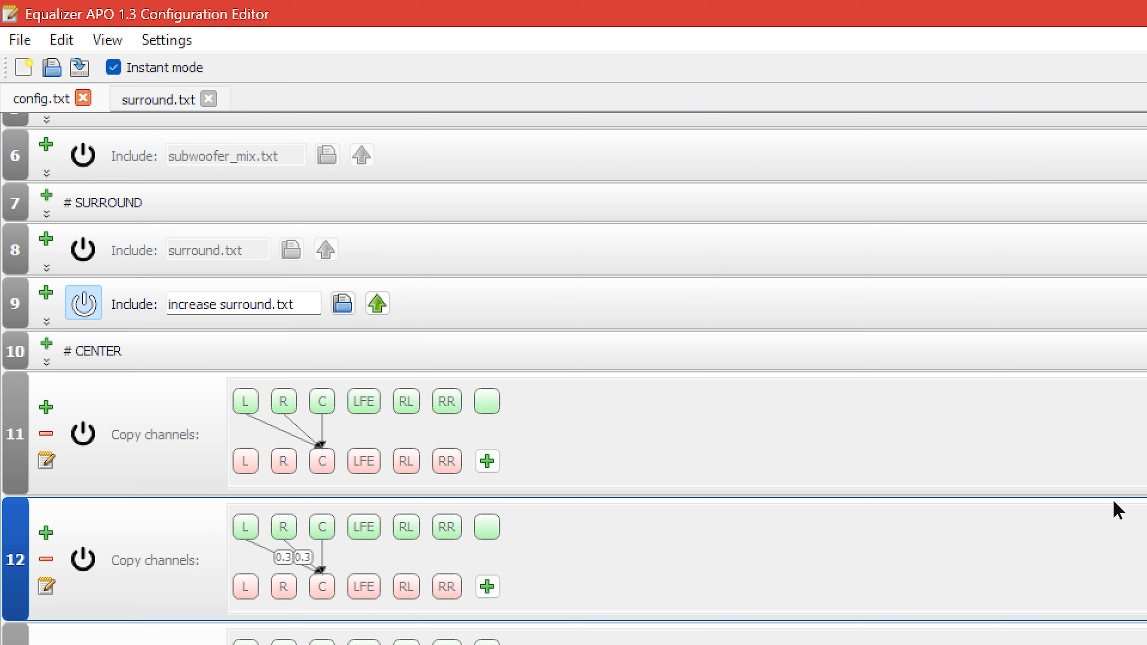
scroll(574, 380, down, 3)
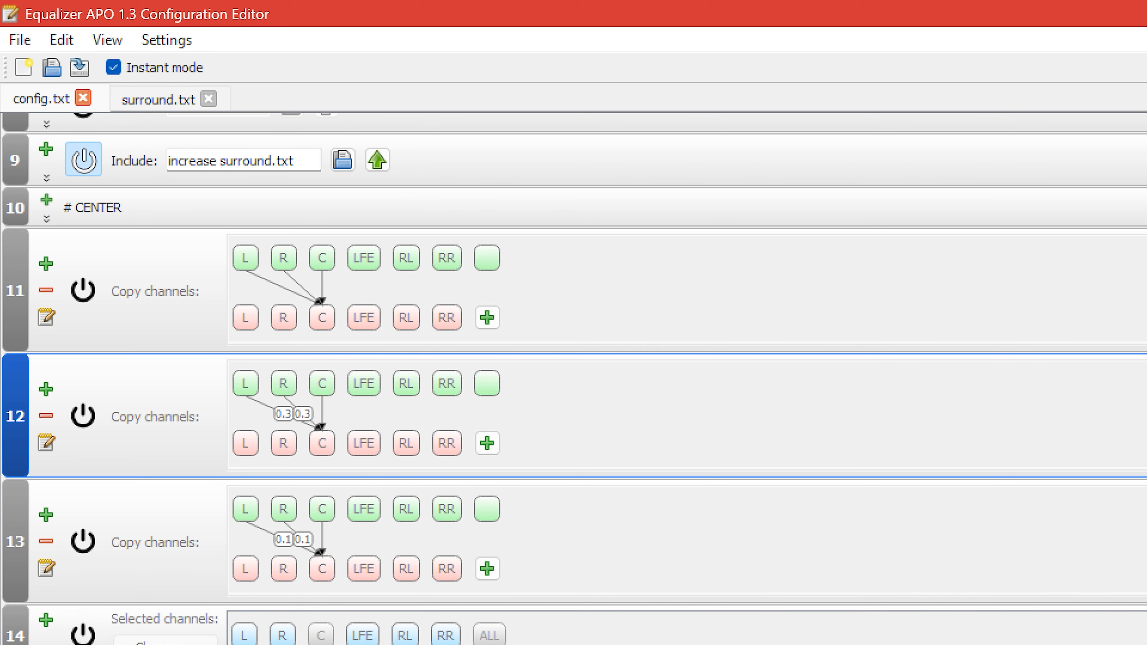
scroll(573, 378, up, 1)
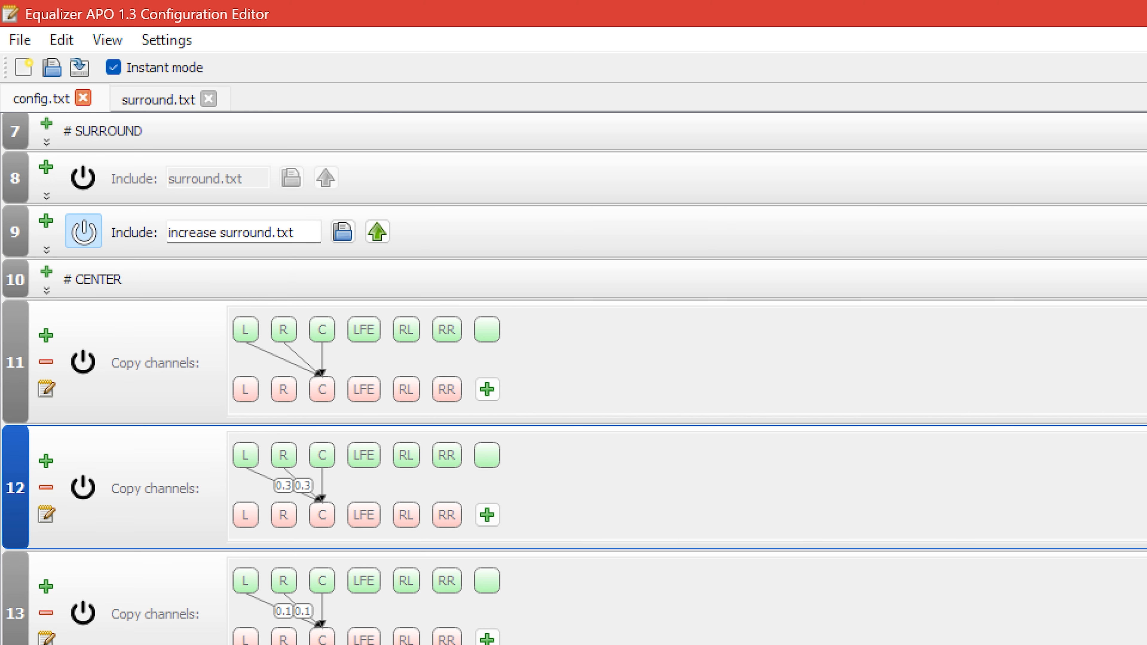
click(83, 233)
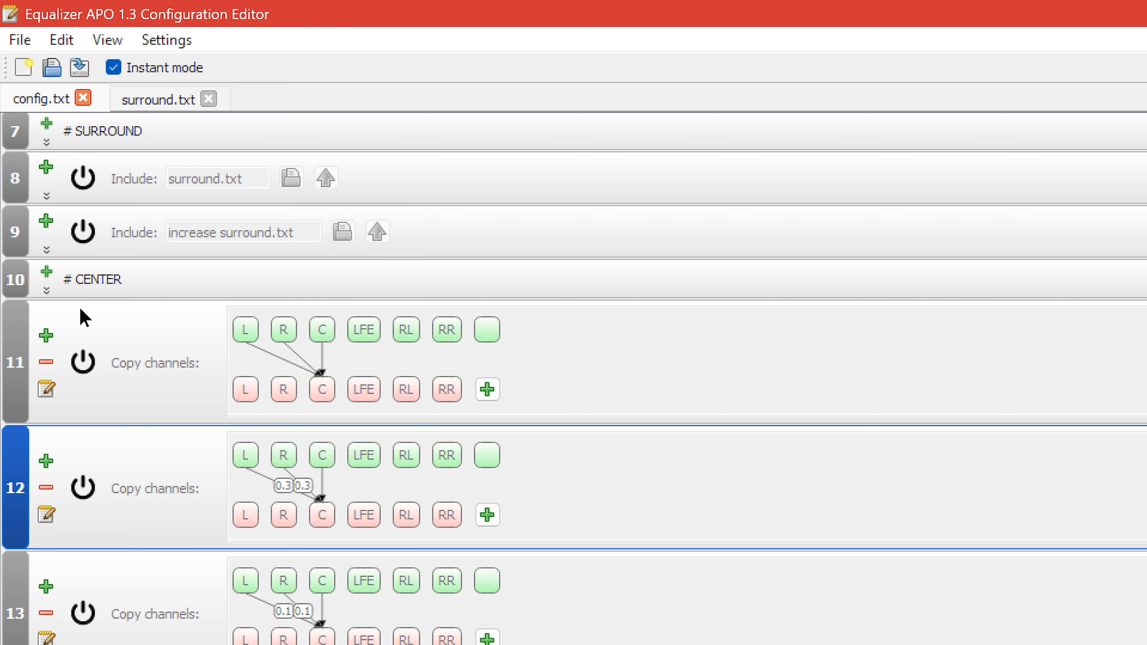
Temporarily enable the first CENTER copy-channels filter together with the channel selection without C and its -50.00 dB preamplification.
click(84, 361)
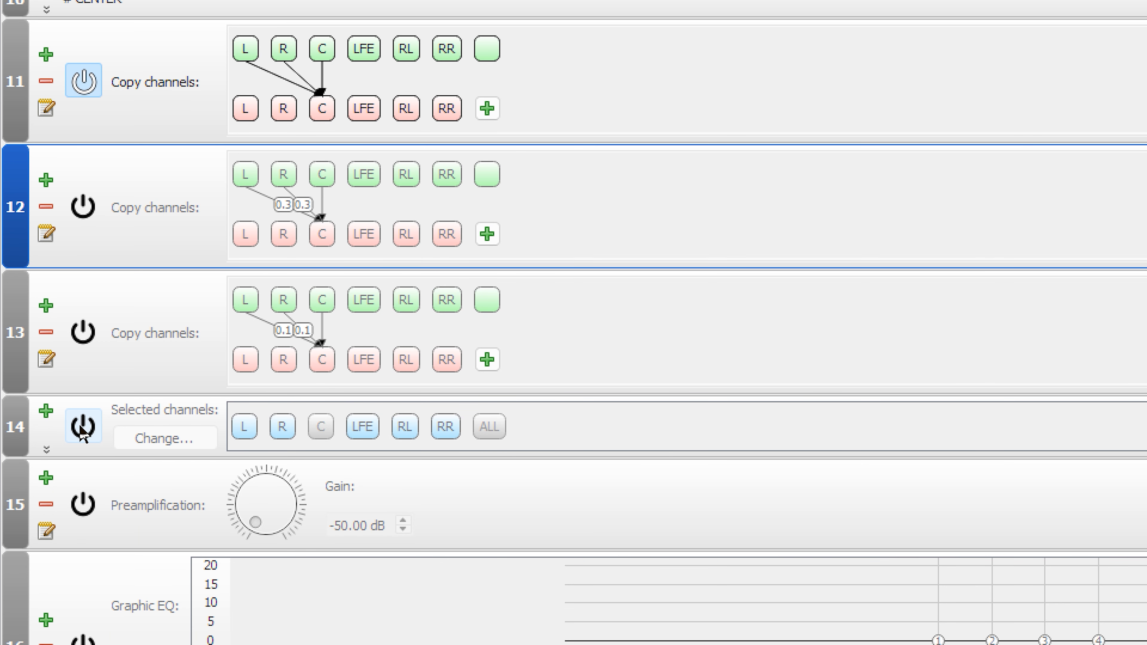
click(83, 426)
click(83, 504)
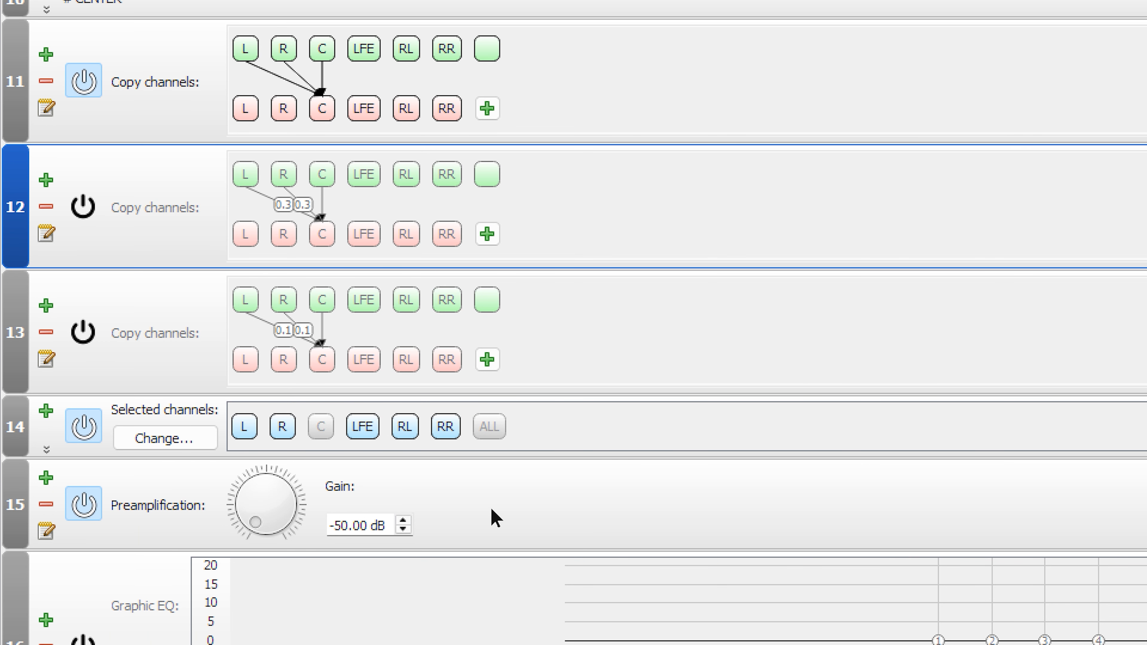
click(94, 432)
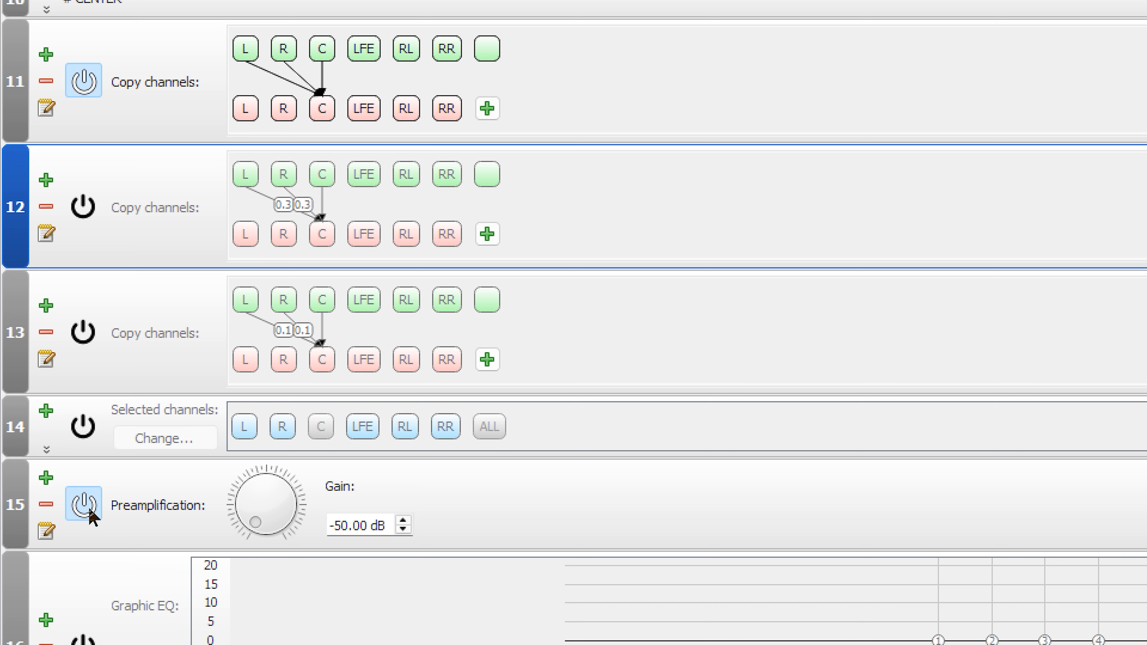
click(86, 89)
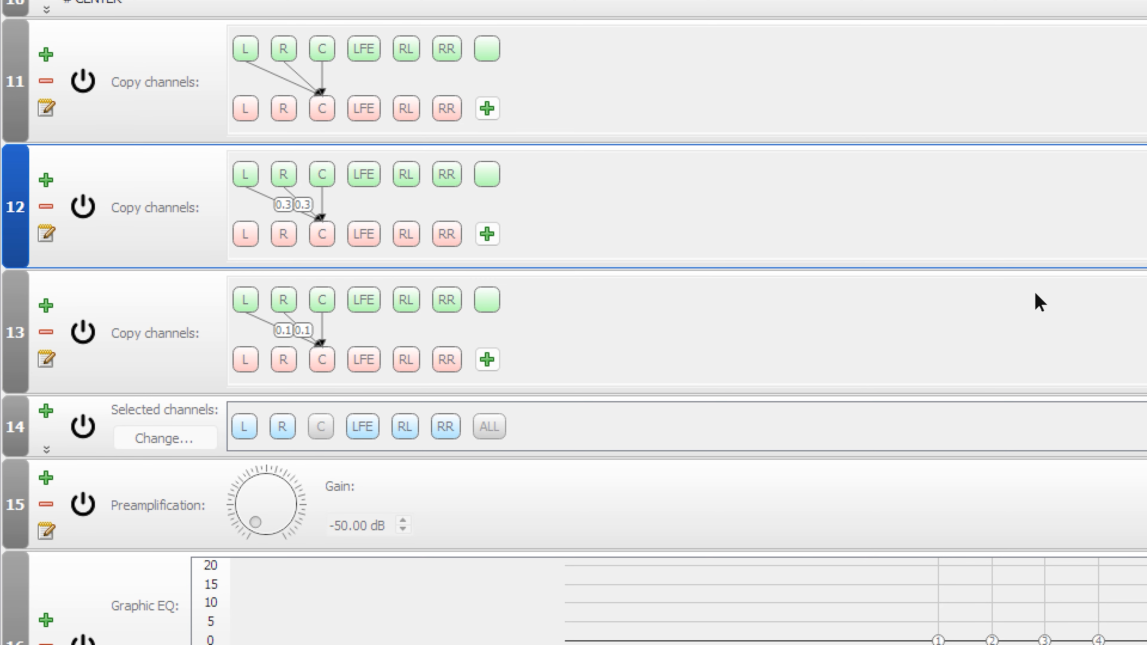
Insert a 15-band graphic equalizer below the preamplification and delete the existing graphic equalizer with the raised treble curve.
scroll(1039, 301, down, 5)
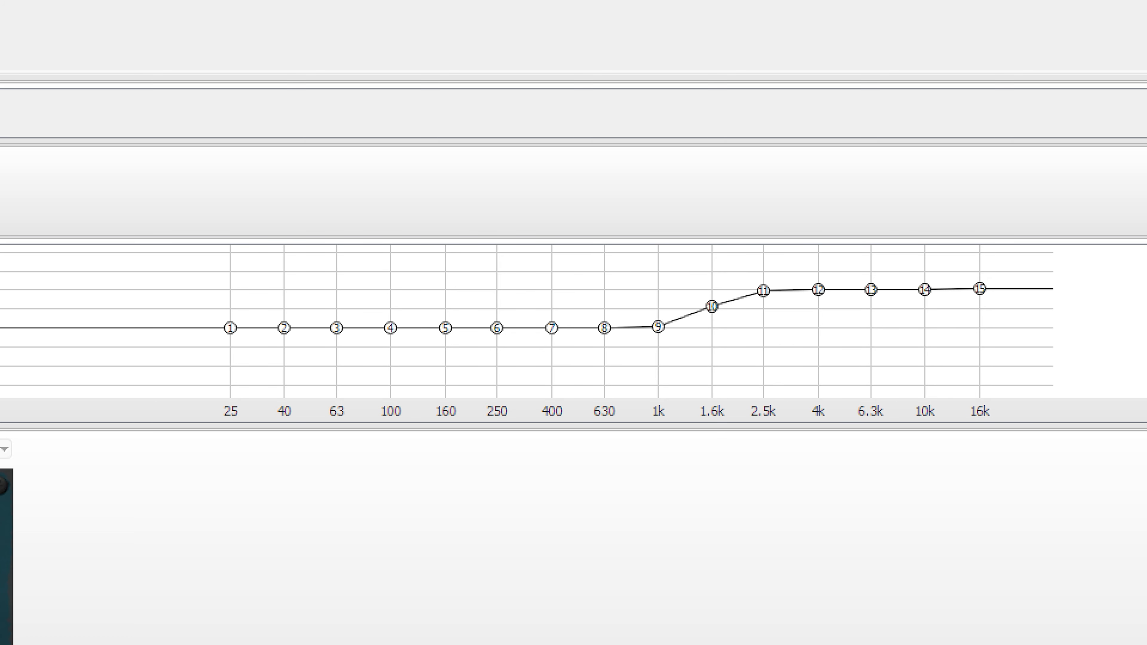
click(46, 306)
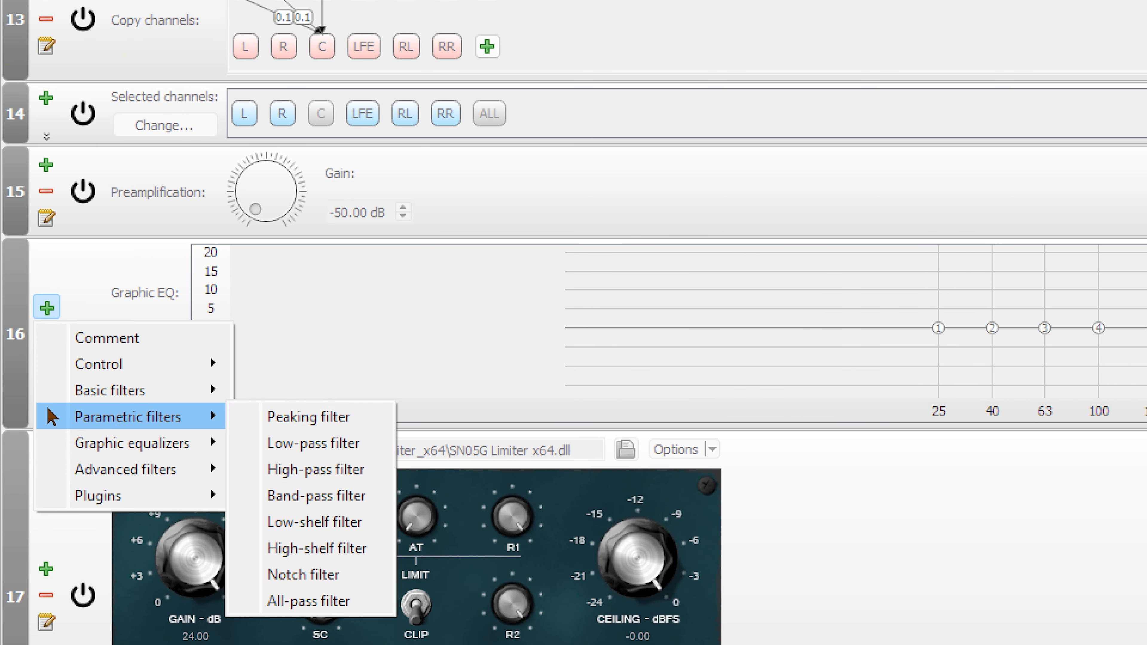
mouse_move(185, 443)
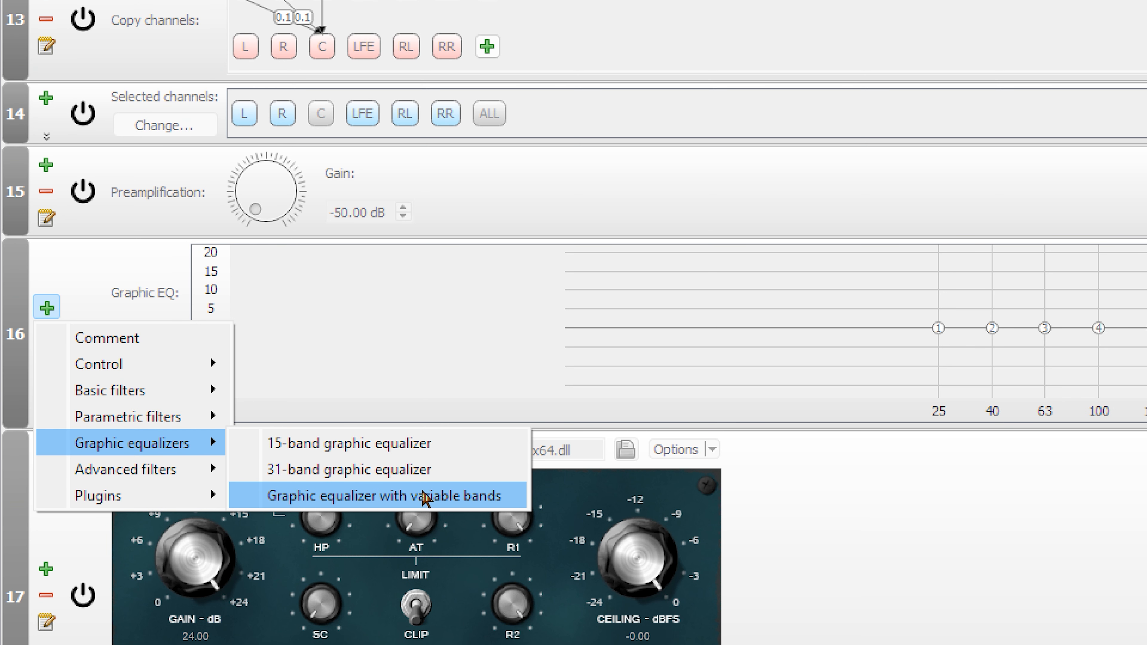
click(434, 445)
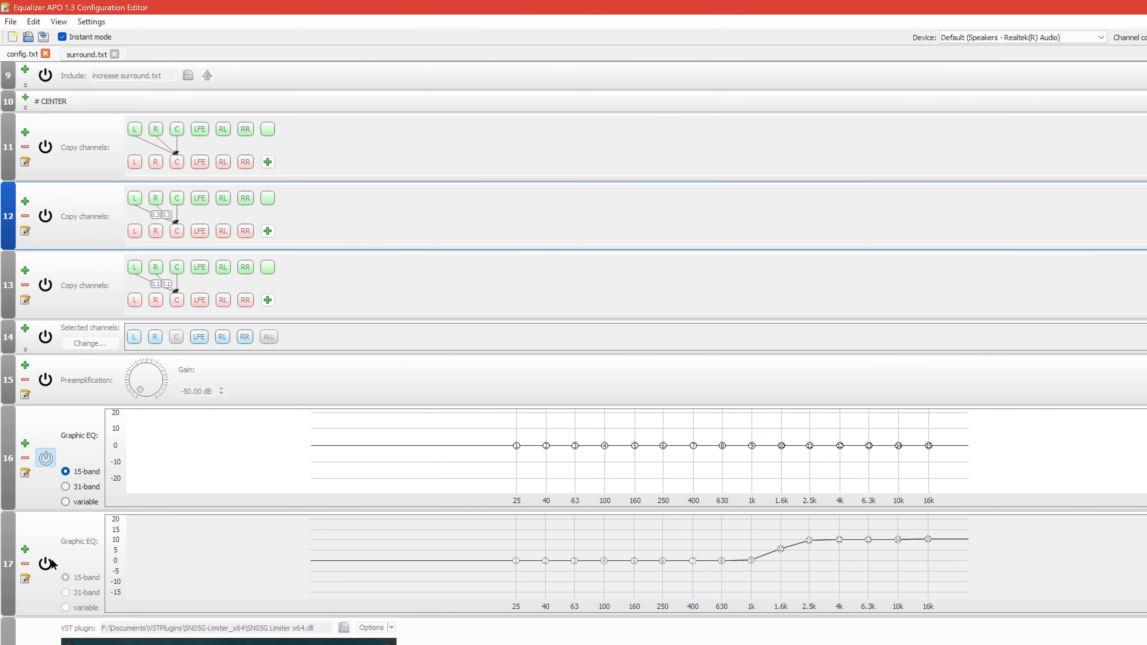
click(27, 562)
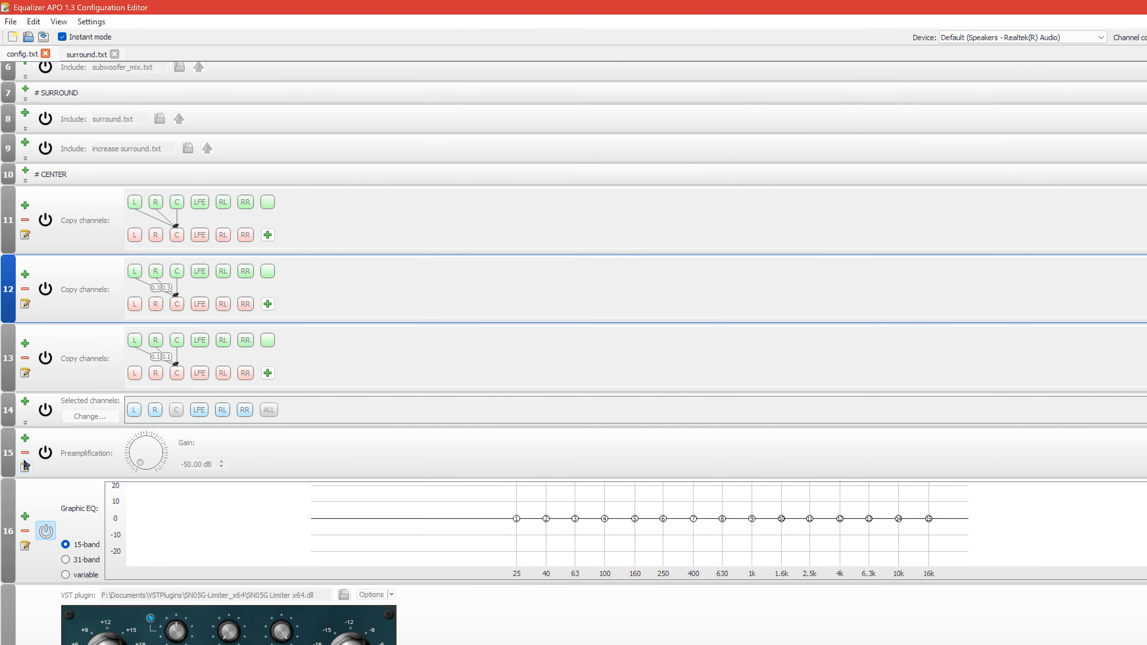
Temporarily insert a 31-band graphic equalizer above the 15-band one, and lower the 15-band equalizer's 40 Hz band to about -0.6 dB.
click(24, 515)
mouse_move(75, 590)
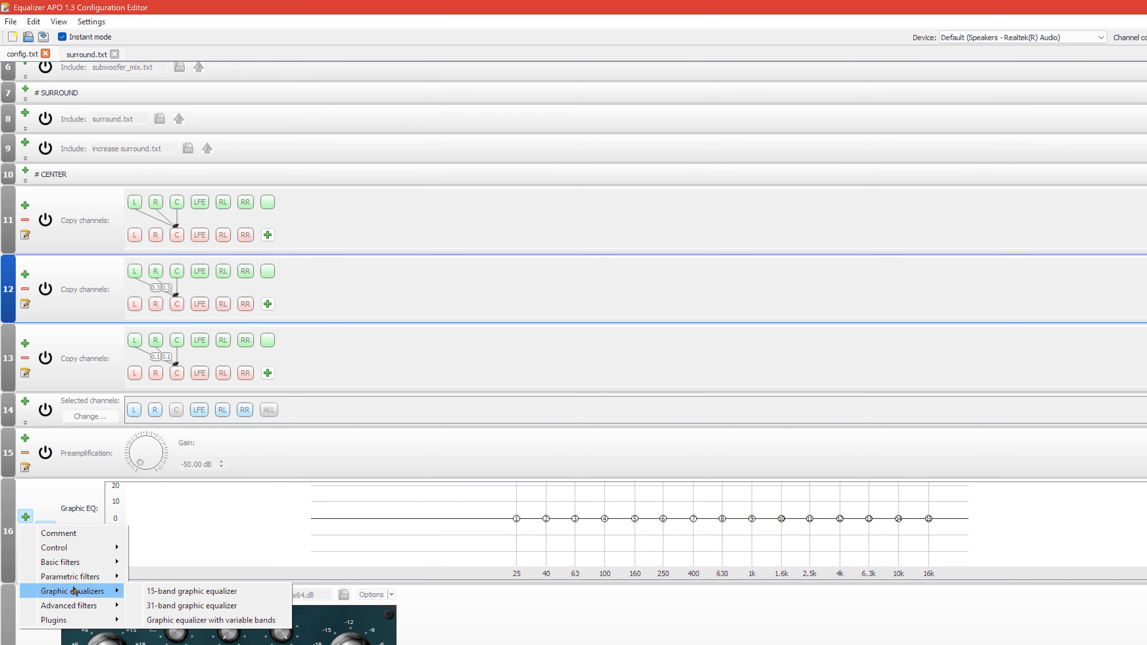
click(218, 606)
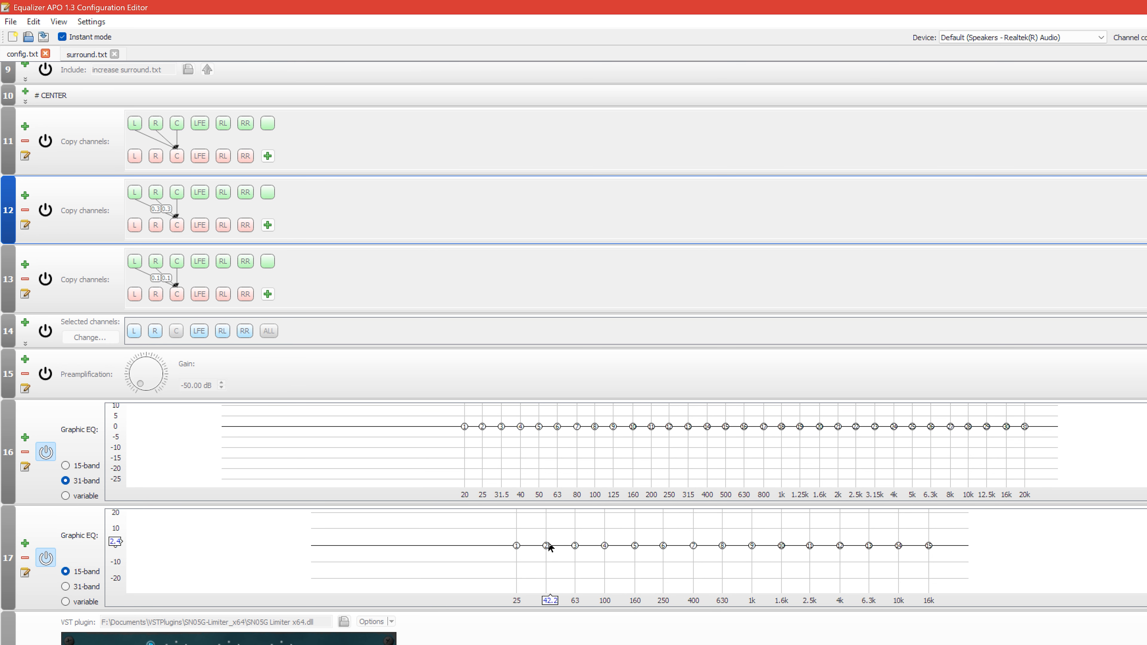
drag(534, 545, 544, 544)
click(25, 452)
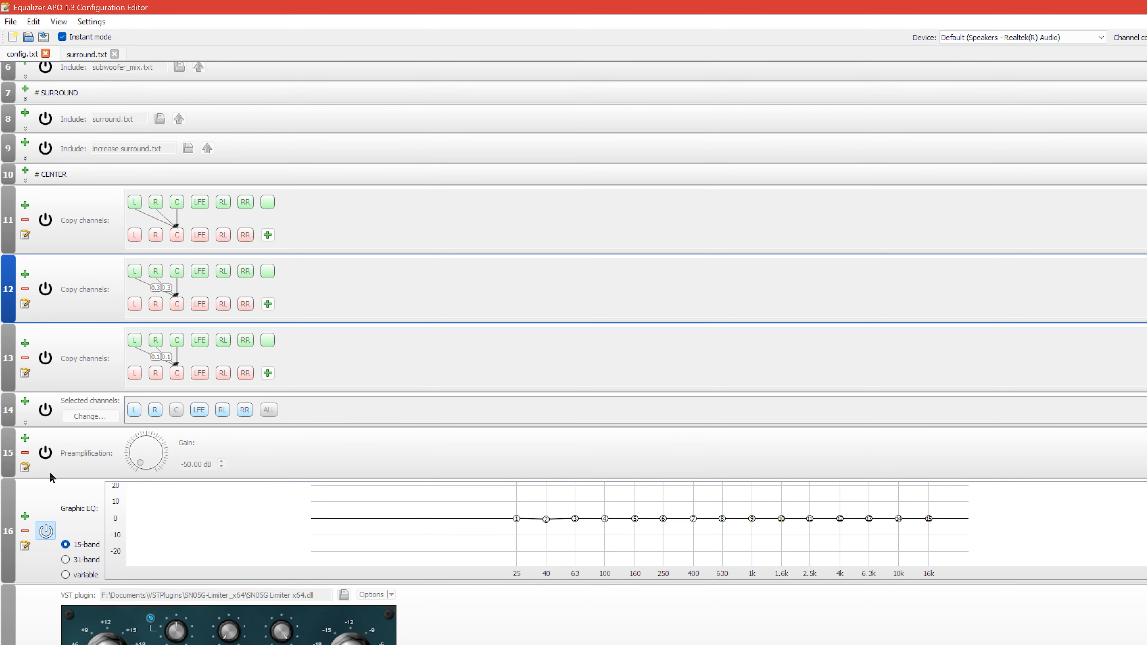
Insert a variable-band graphic equalizer and place four points at about 2.6, 3.5, 4.6 and 6.9 Hz with gains of 0.7, 8.6, -2.7 and 5.4 dB.
click(26, 516)
mouse_move(90, 591)
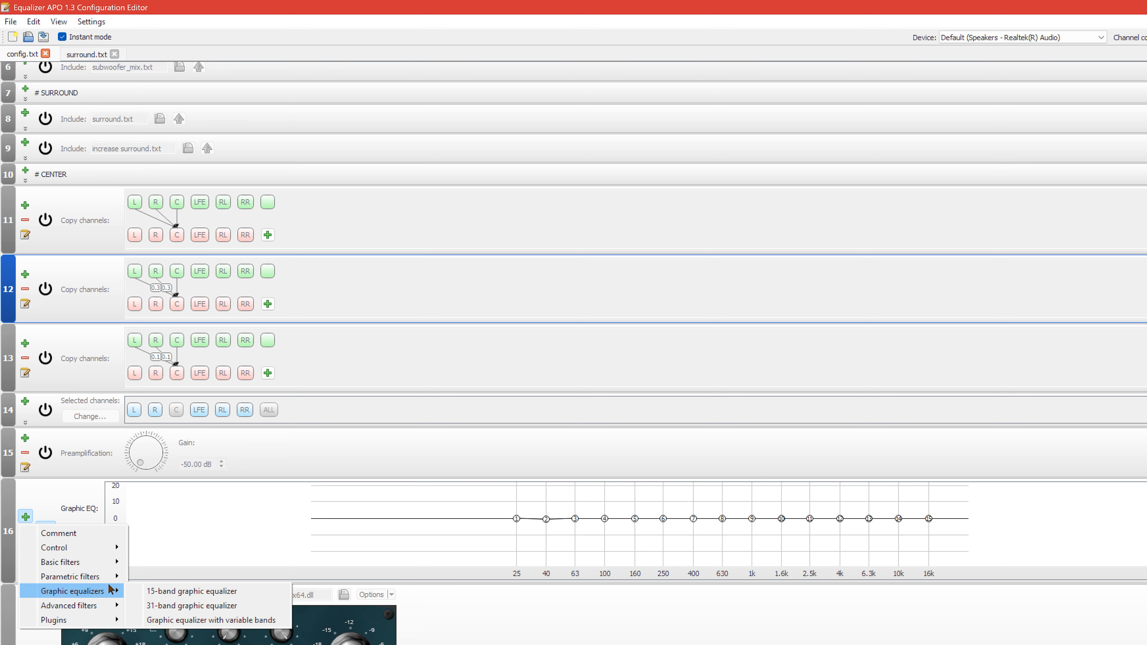
click(188, 621)
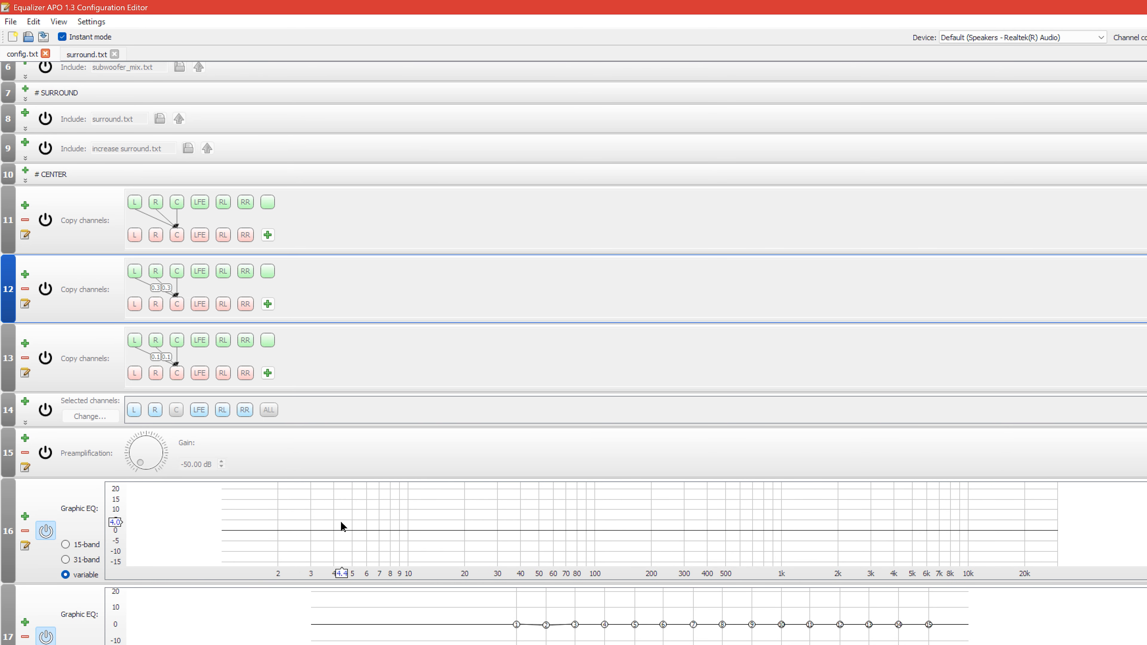
double_click(299, 531)
drag(299, 532, 378, 520)
double_click(324, 532)
double_click(371, 537)
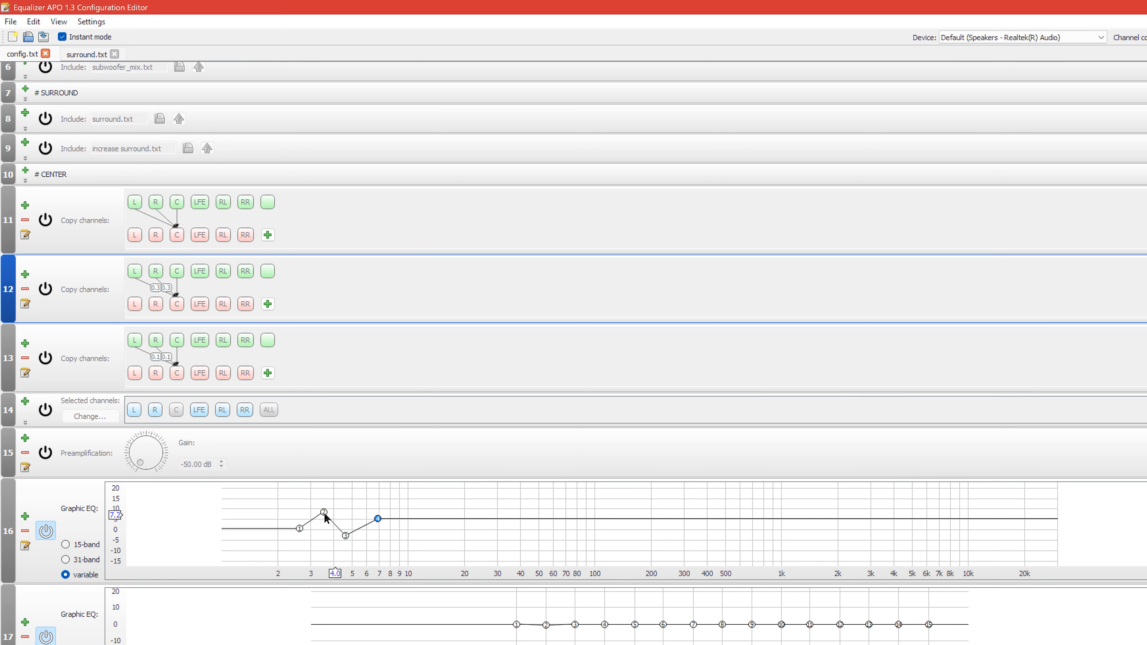
drag(264, 487, 483, 538)
click(491, 536)
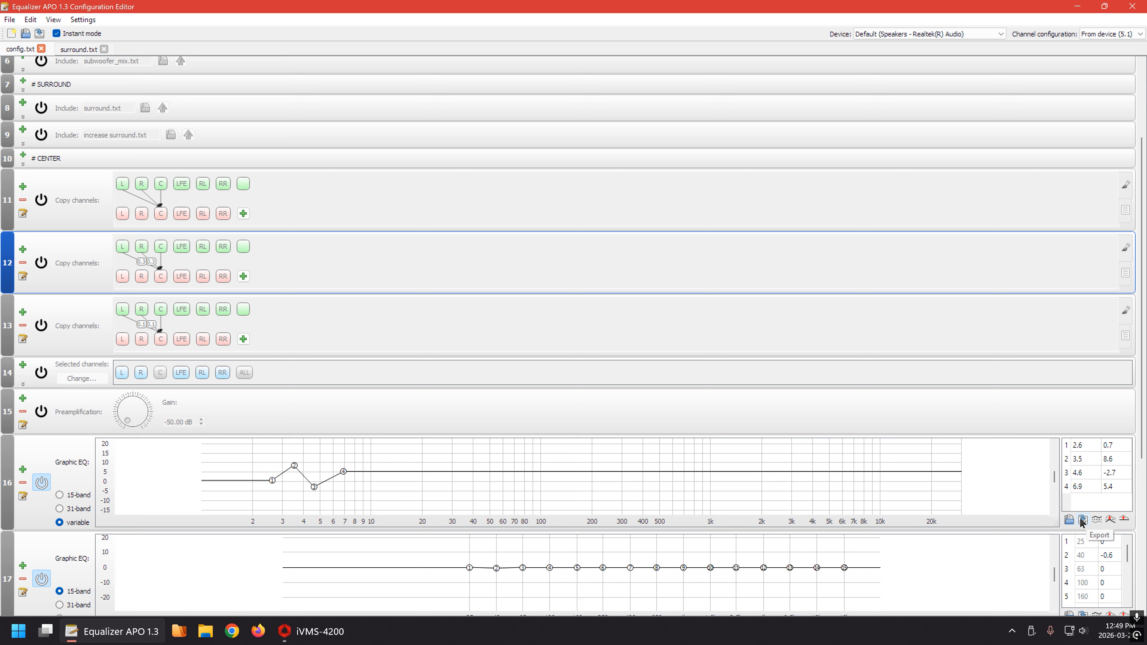
Invert the variable-band equalizer's response and invert it back, and try its normalize and reset functions.
click(1098, 519)
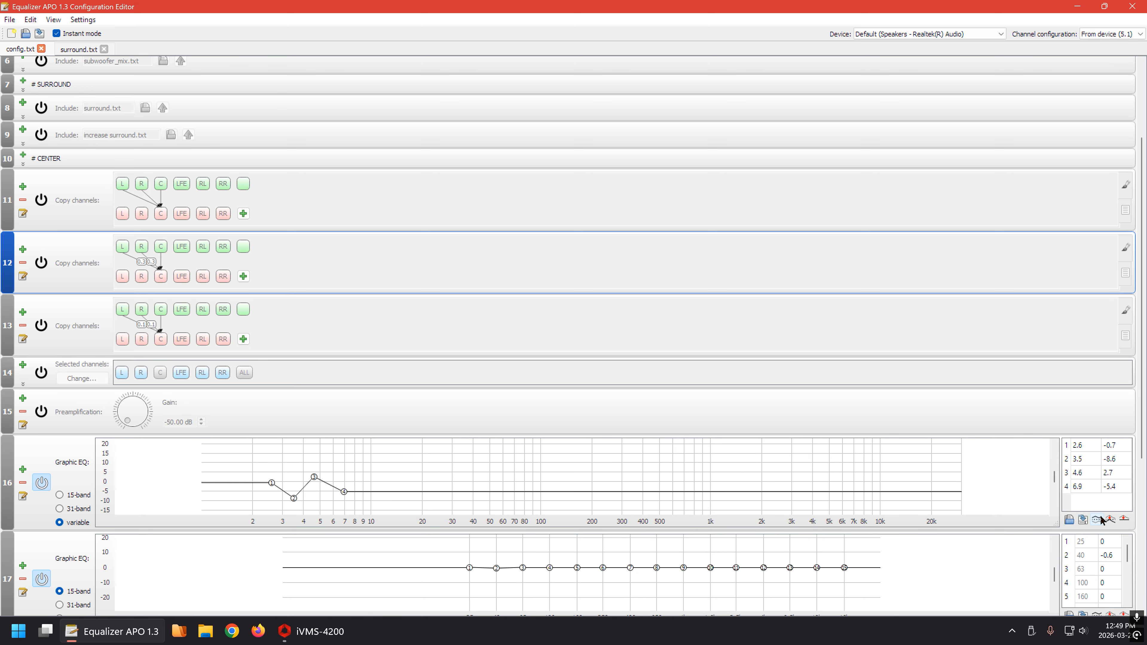
click(1100, 520)
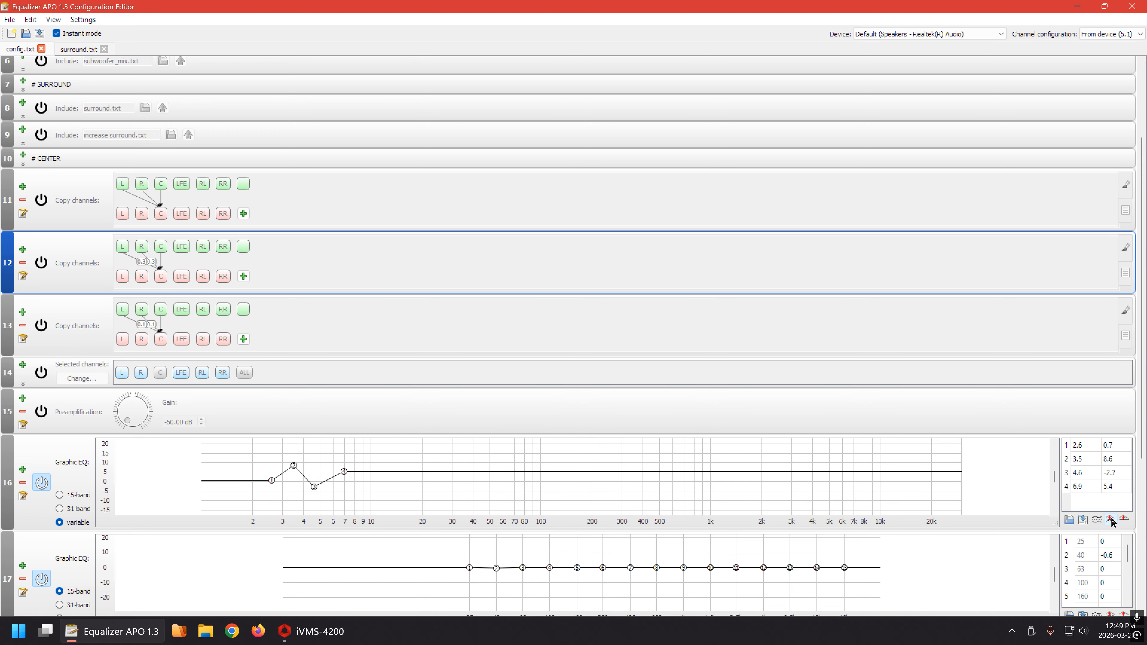
click(1111, 523)
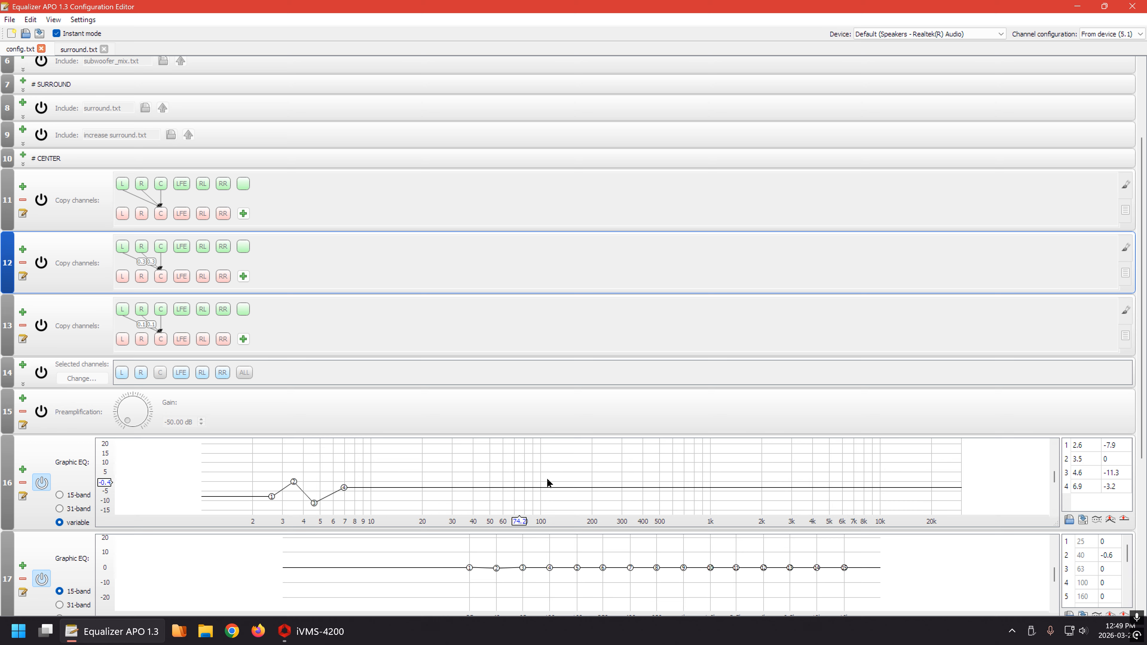
click(1125, 520)
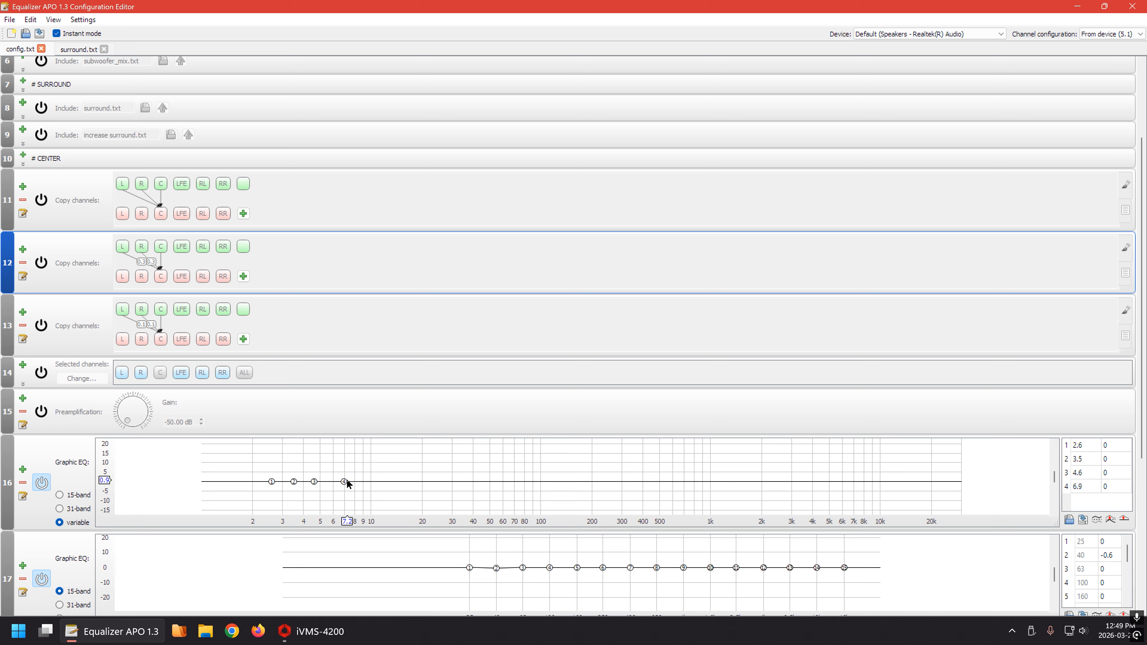
Add a fifth point at about 18.6 Hz, shift the fourth to about 7.1 Hz with their gains reset, and delete the variable-band equalizer.
drag(387, 484, 416, 467)
click(1125, 520)
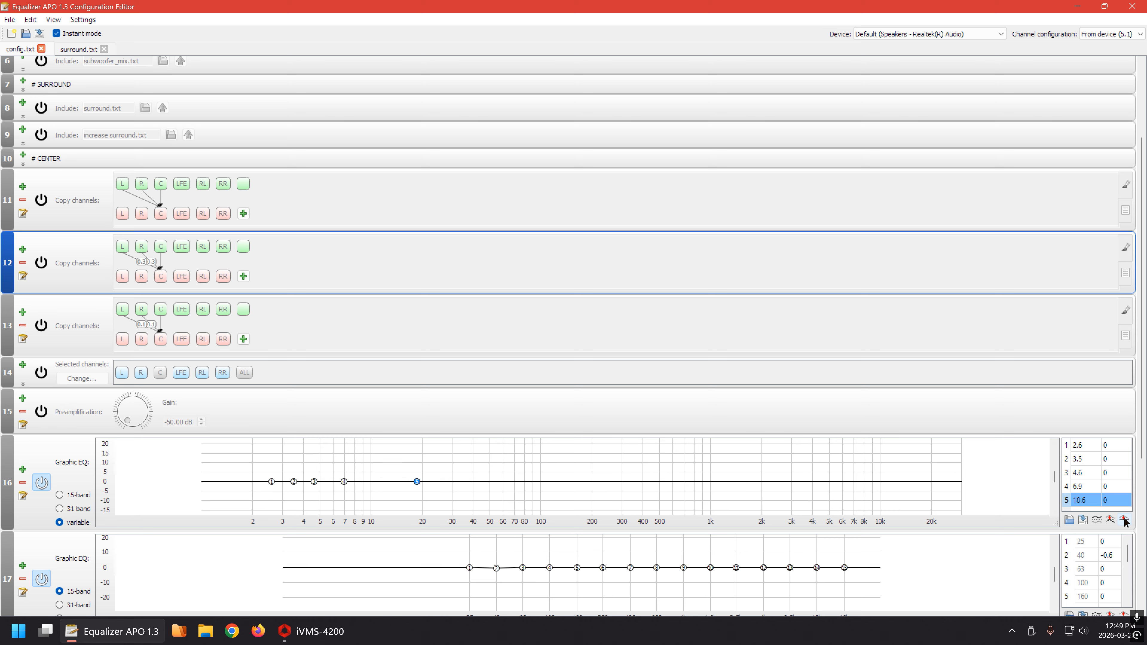
drag(343, 482, 345, 453)
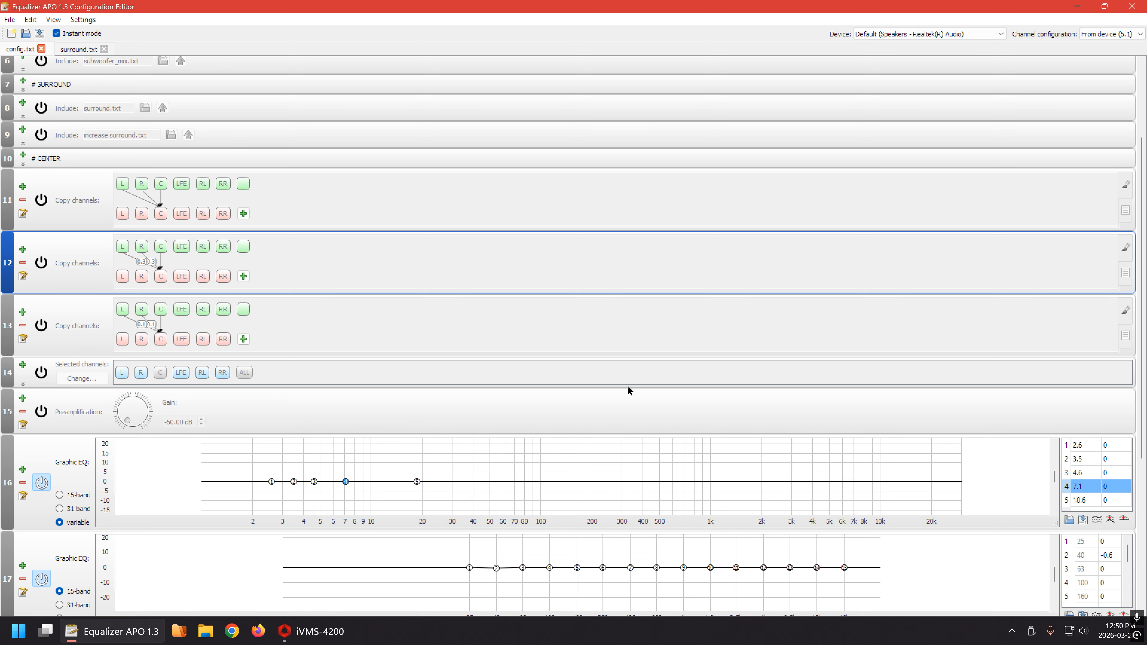
scroll(430, 359, down, 2)
click(23, 411)
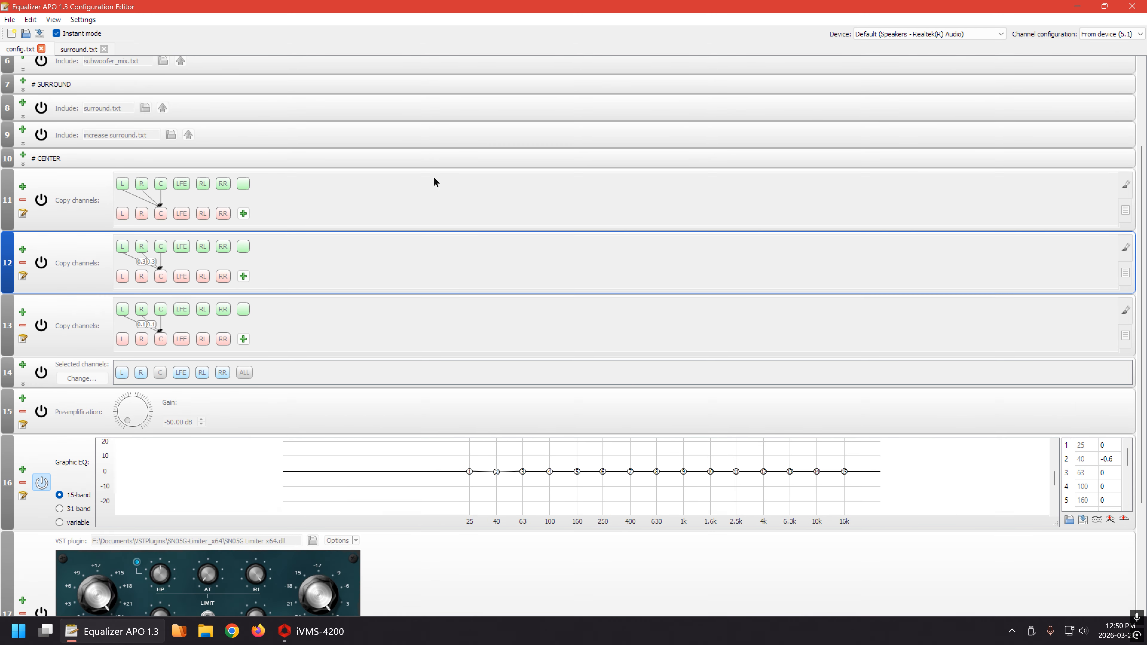
Insert an empty VST plugin entry below the balancing.txt include.
scroll(465, 180, down, 3)
scroll(652, 188, down, 2)
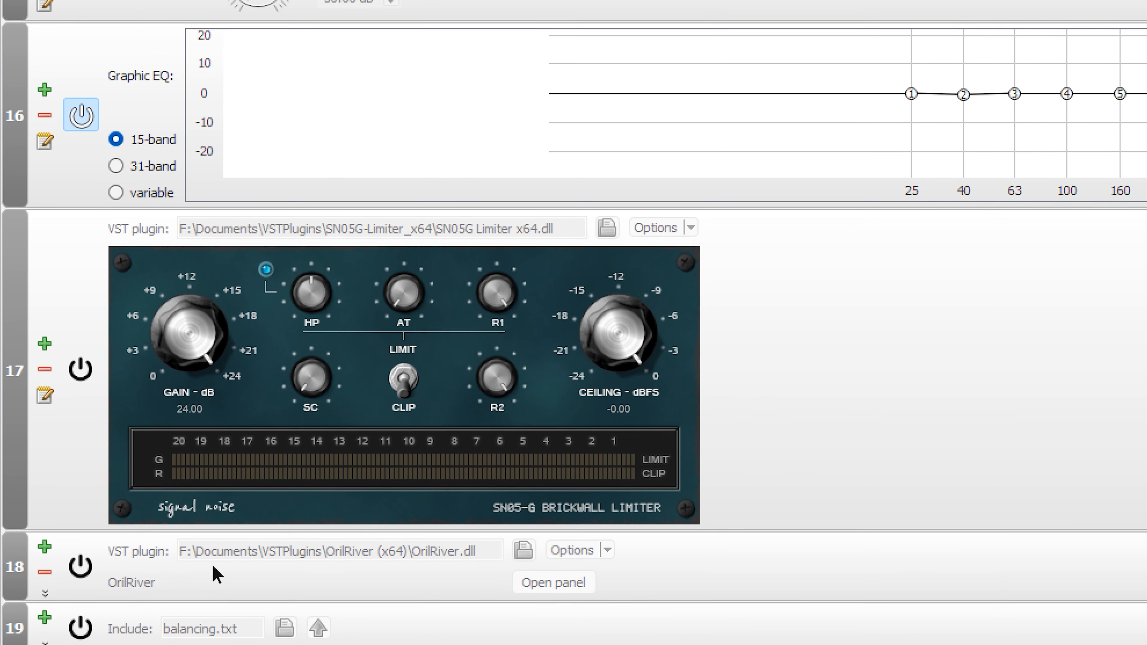
click(45, 550)
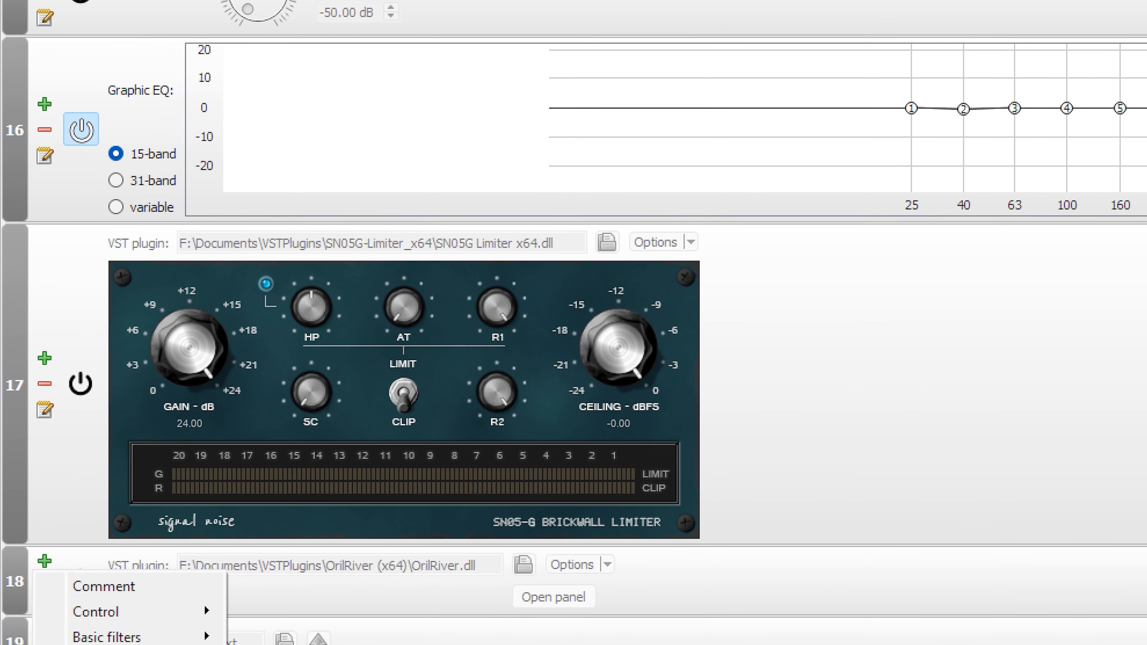
click(555, 638)
scroll(555, 638, up, 3)
scroll(981, 342, down, 3)
scroll(896, 558, down, 5)
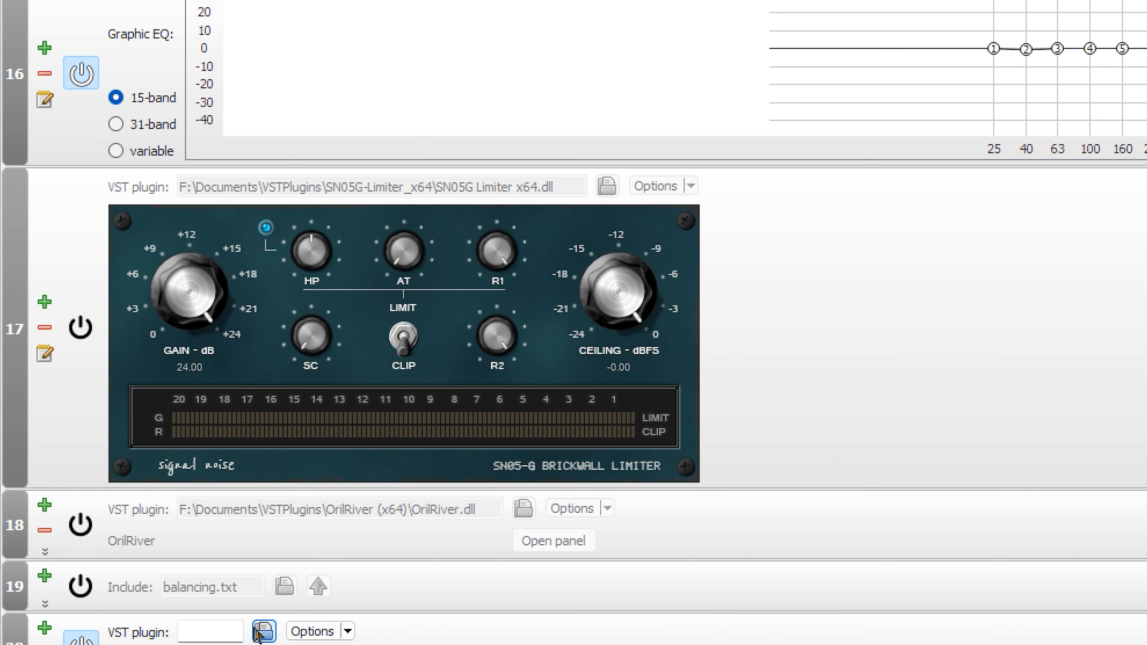
Enable the SN05G Limiter VST plugin below the 15-band graphic equalizer.
scroll(790, 549, up, 5)
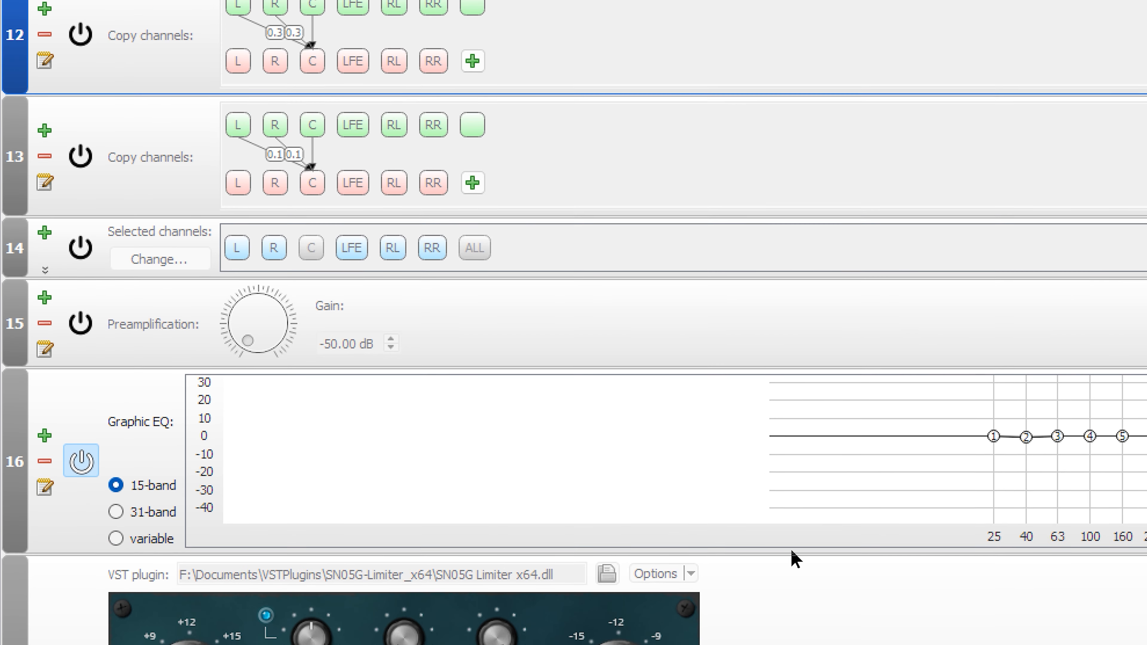
scroll(909, 604, down, 4)
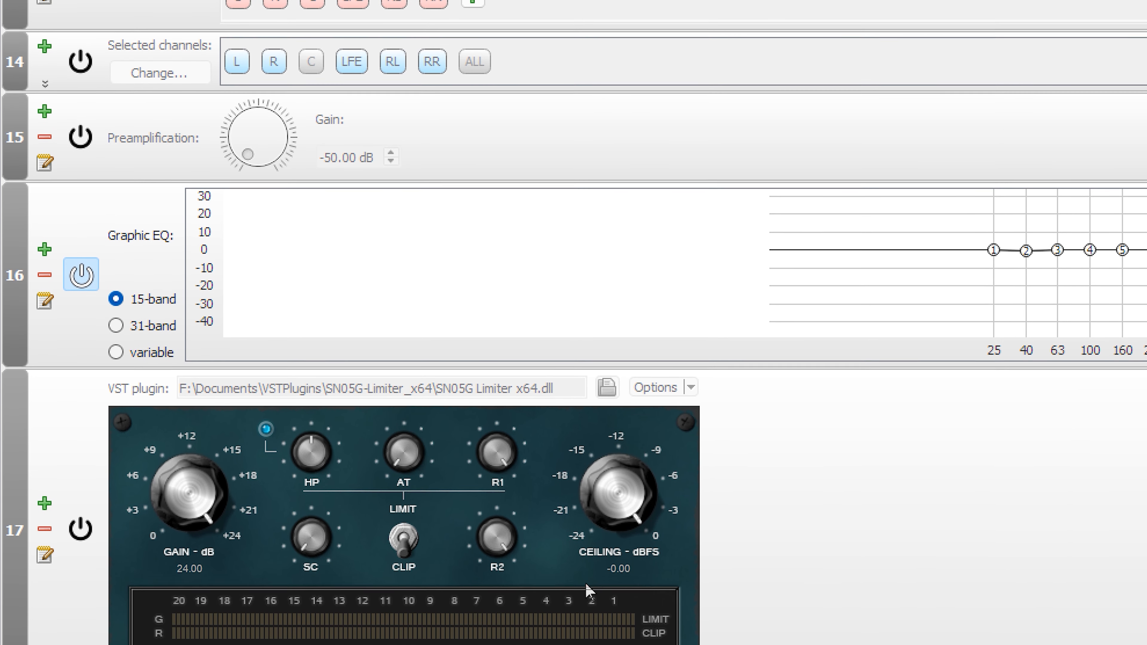
click(84, 546)
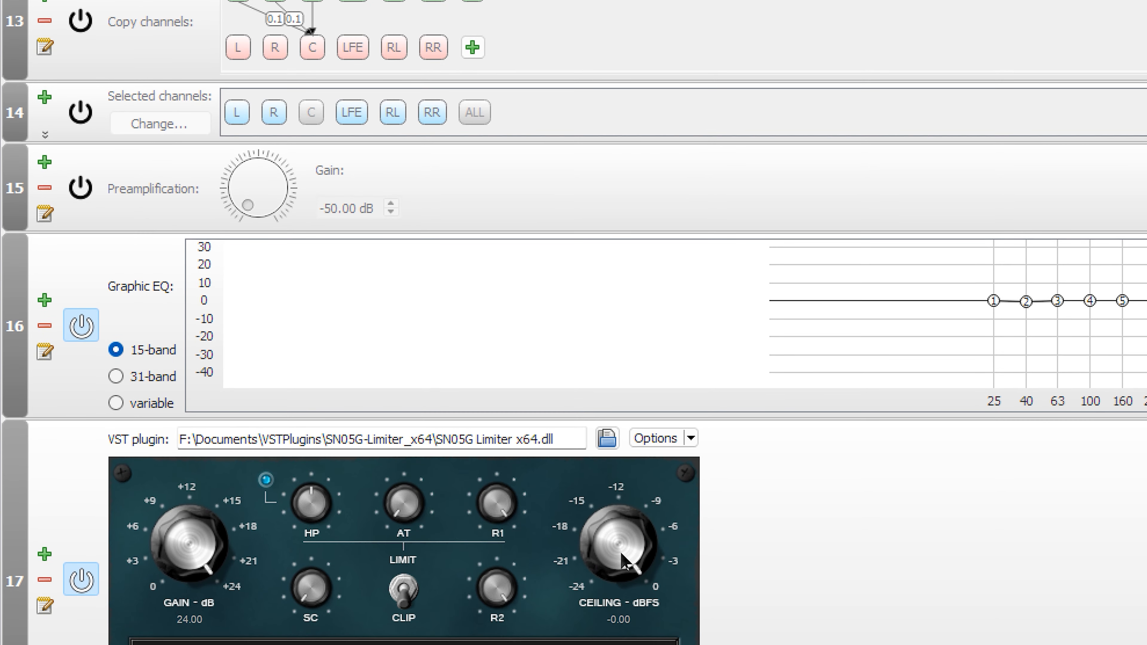
Set the SN05G Limiter's ceiling to -3.00 dBFS and disable the 15-band graphic equalizer above it.
drag(620, 550, 636, 582)
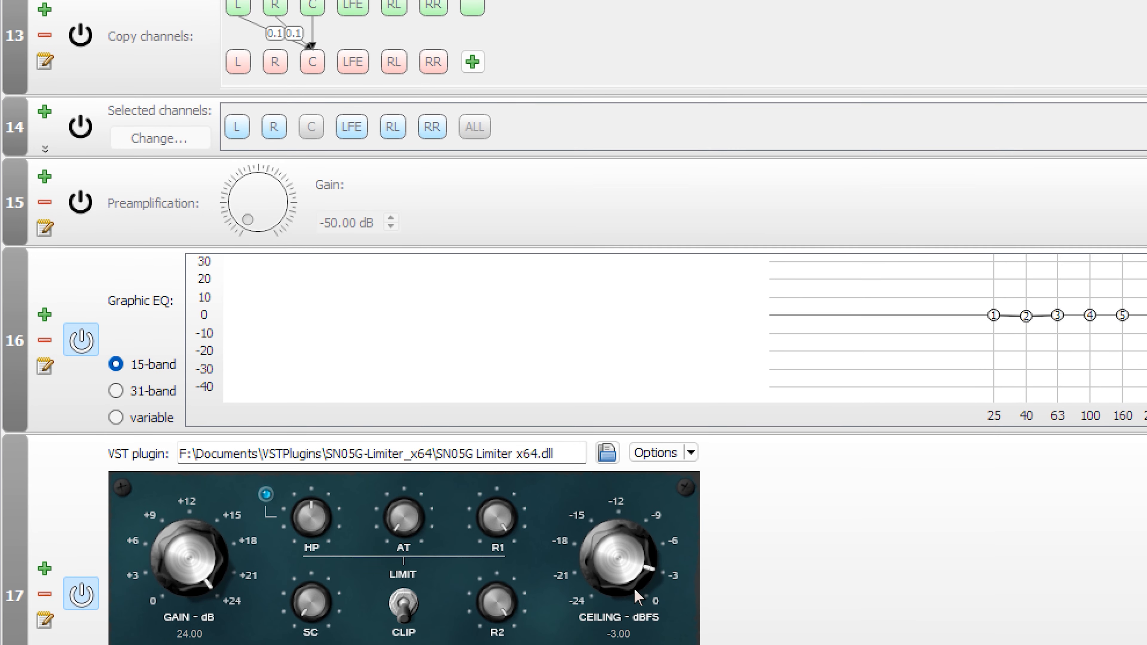
click(826, 557)
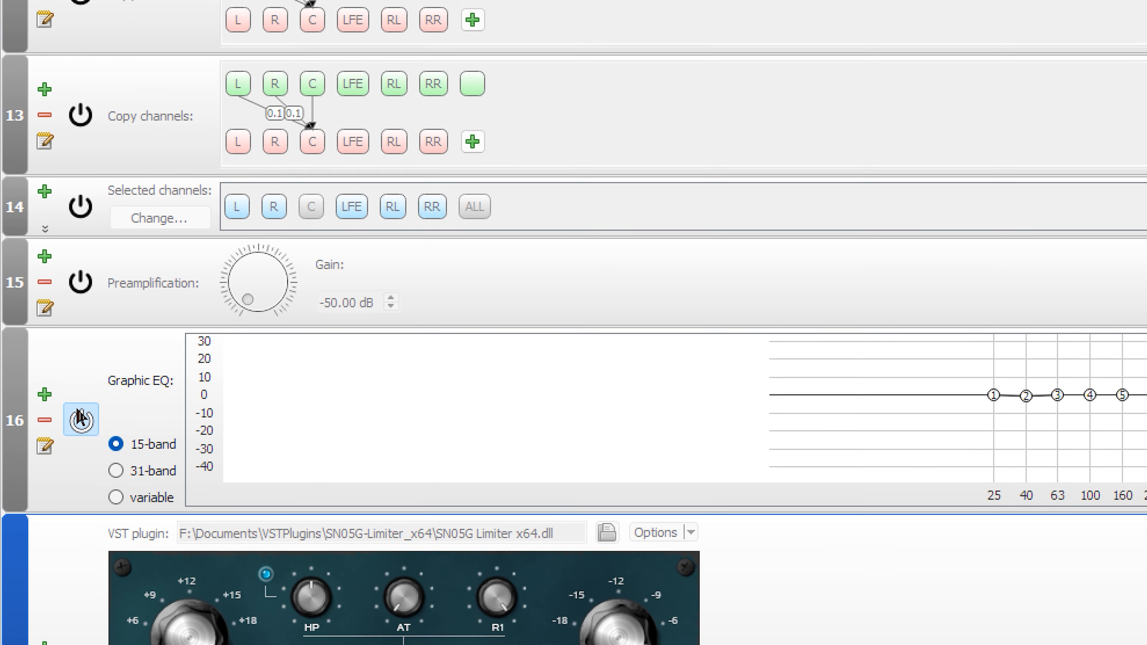
click(80, 417)
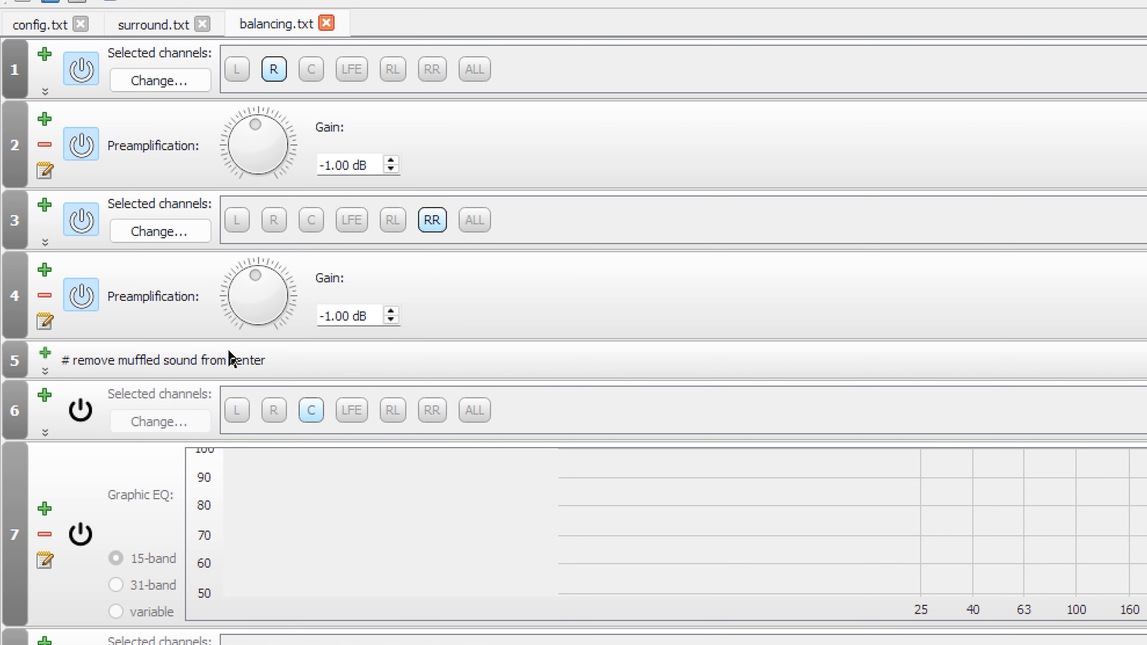
Set the RR channel's preamplification gain to 7.00 dB in balancing.txt, then close that file and return to config.txt.
drag(248, 316, 277, 251)
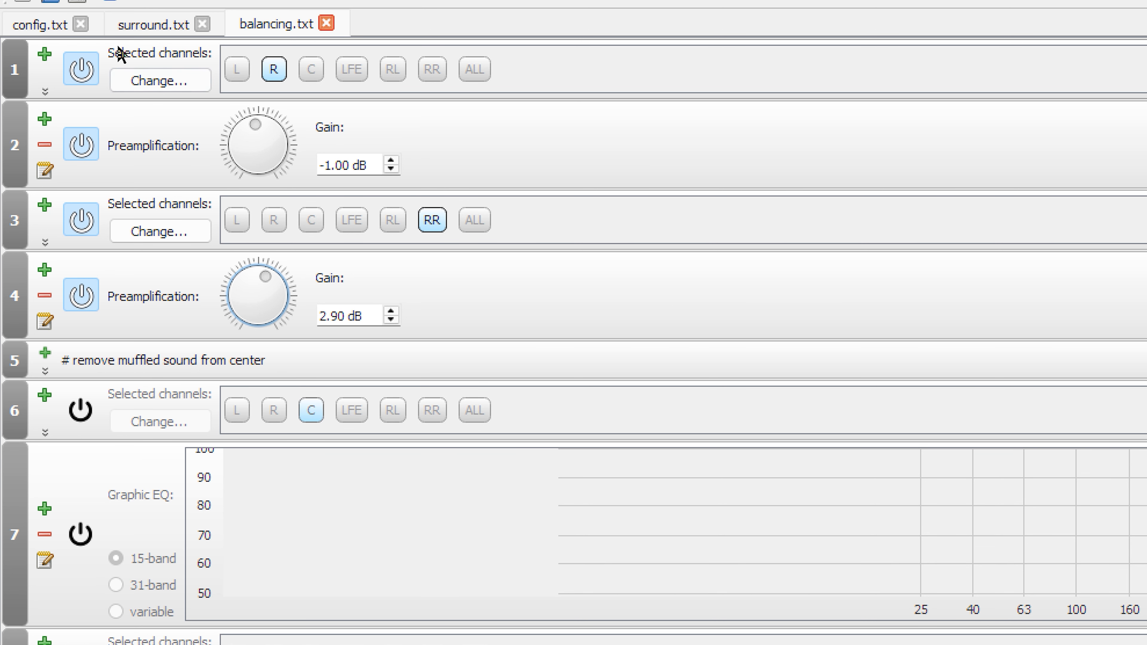
mouse_move(284, 291)
mouse_down()
mouse_move(287, 281)
mouse_move(274, 290)
mouse_move(282, 280)
mouse_move(288, 306)
mouse_move(276, 283)
mouse_up()
click(332, 23)
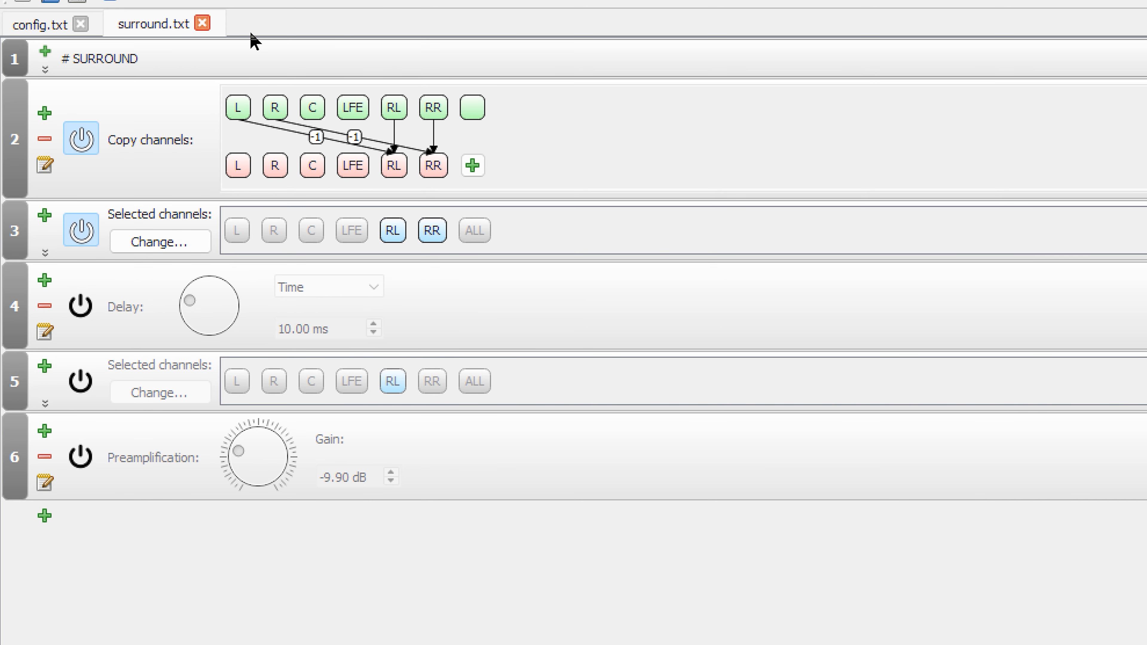
click(40, 27)
Enable the first center copy filter, which adds unscaled L and R to C, review the filters below, and disable it again.
scroll(678, 465, up, 10)
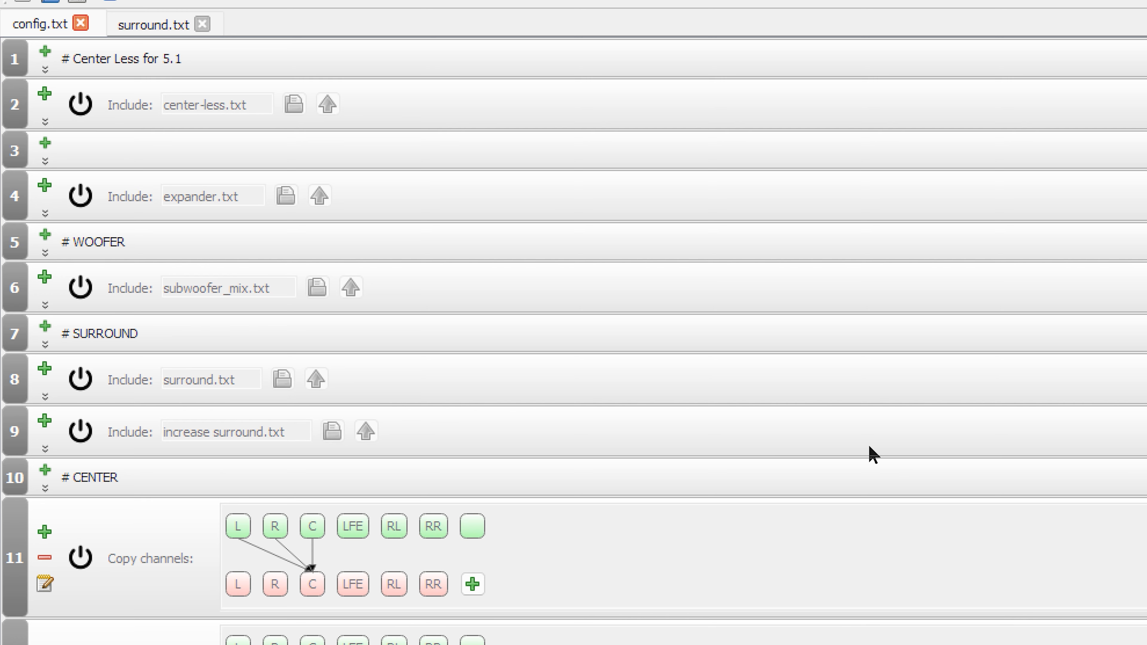
click(81, 558)
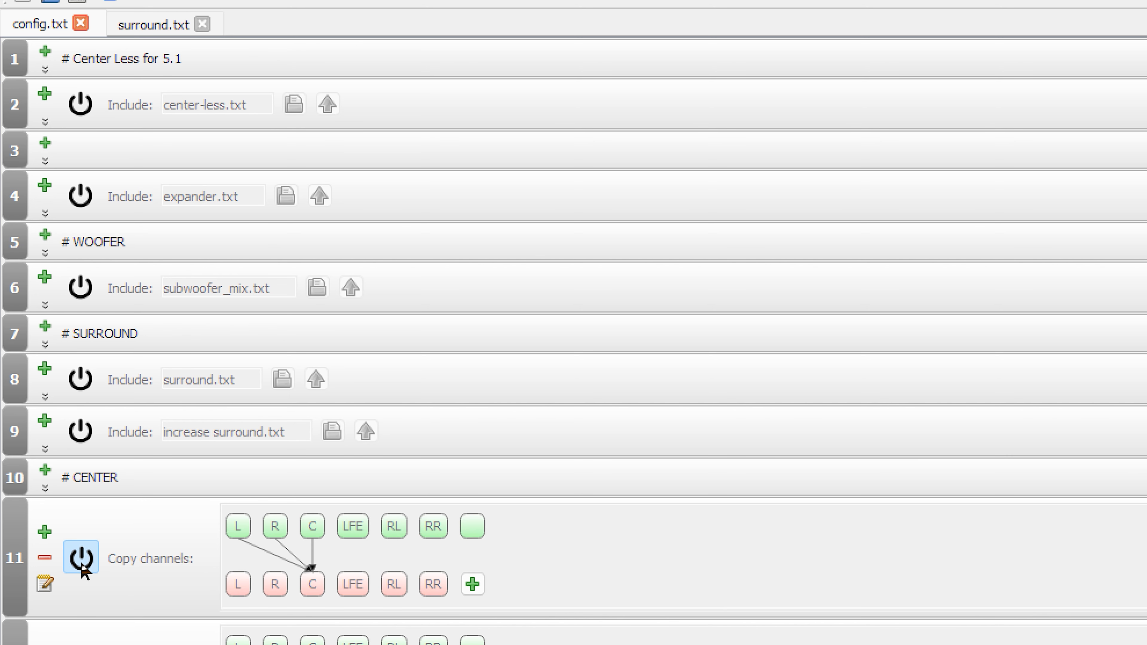
scroll(543, 574, down, 3)
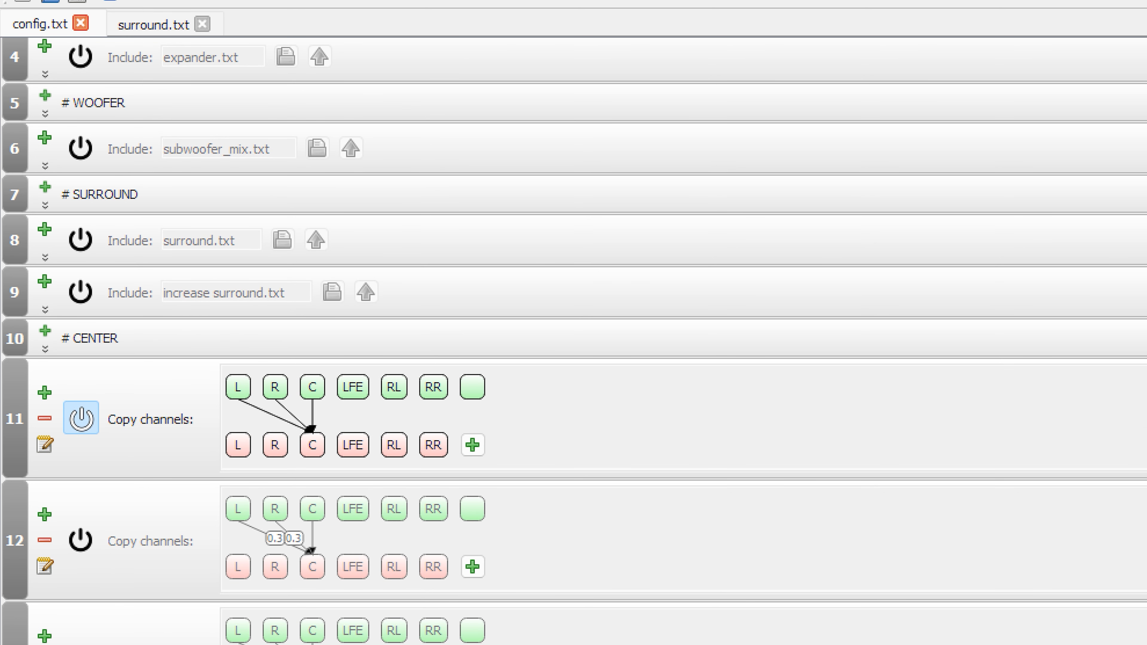
scroll(748, 557, down, 4)
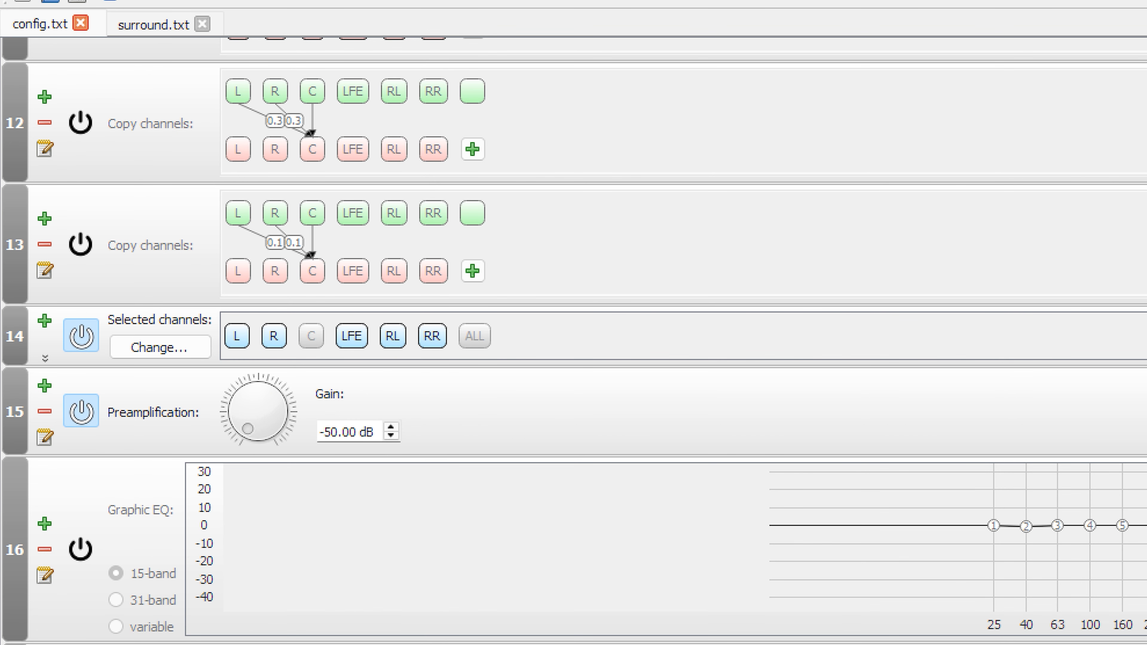
scroll(860, 405, up, 8)
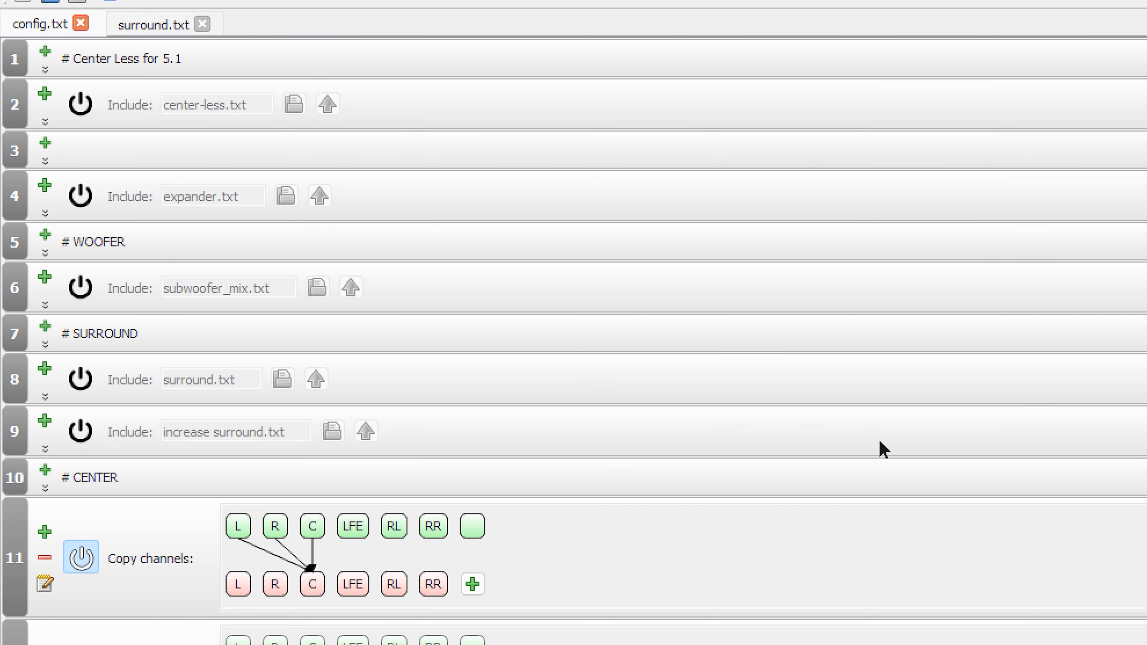
click(82, 571)
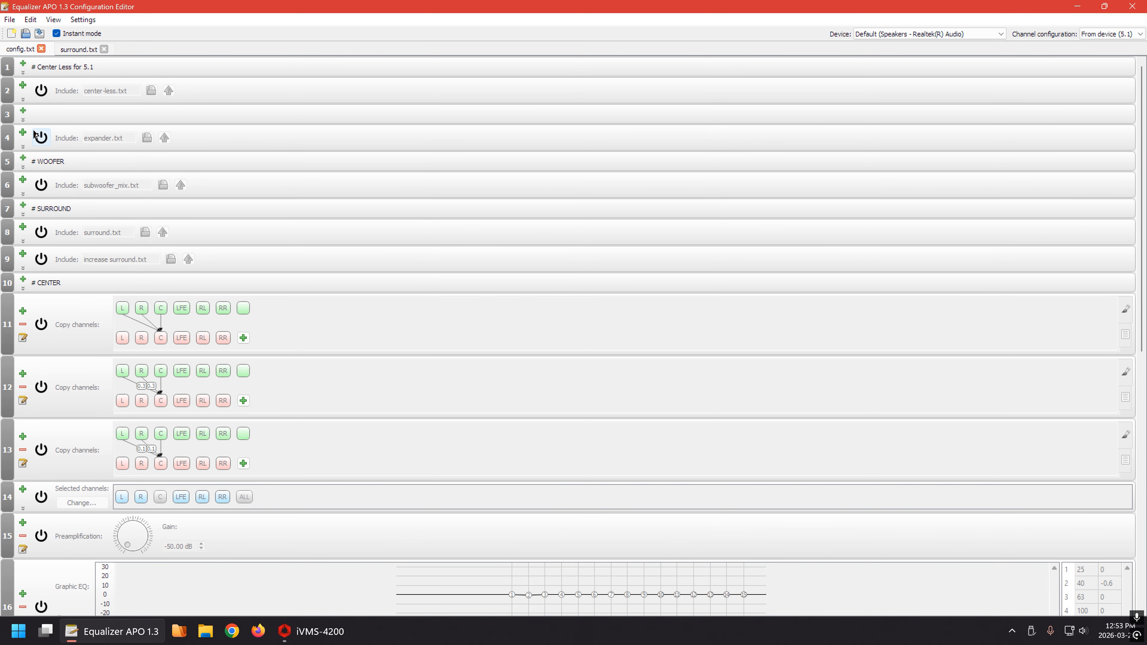
Enable the expander.txt, surround.txt, subwoofer_mix.txt and increase surround.txt includes.
click(41, 137)
click(47, 234)
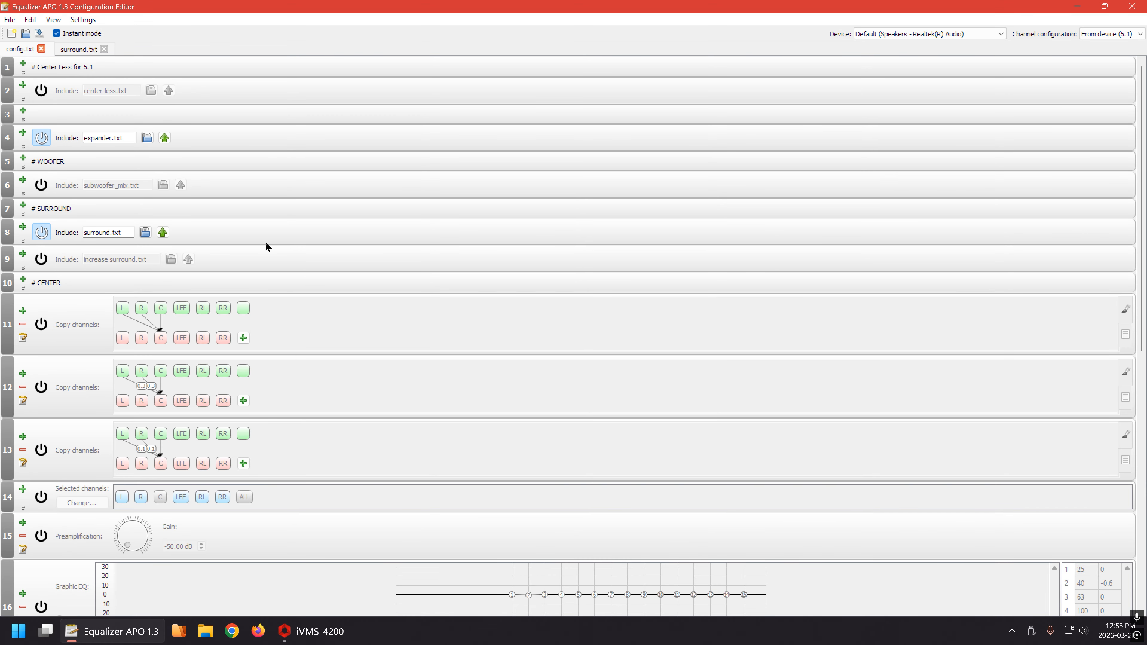
click(41, 185)
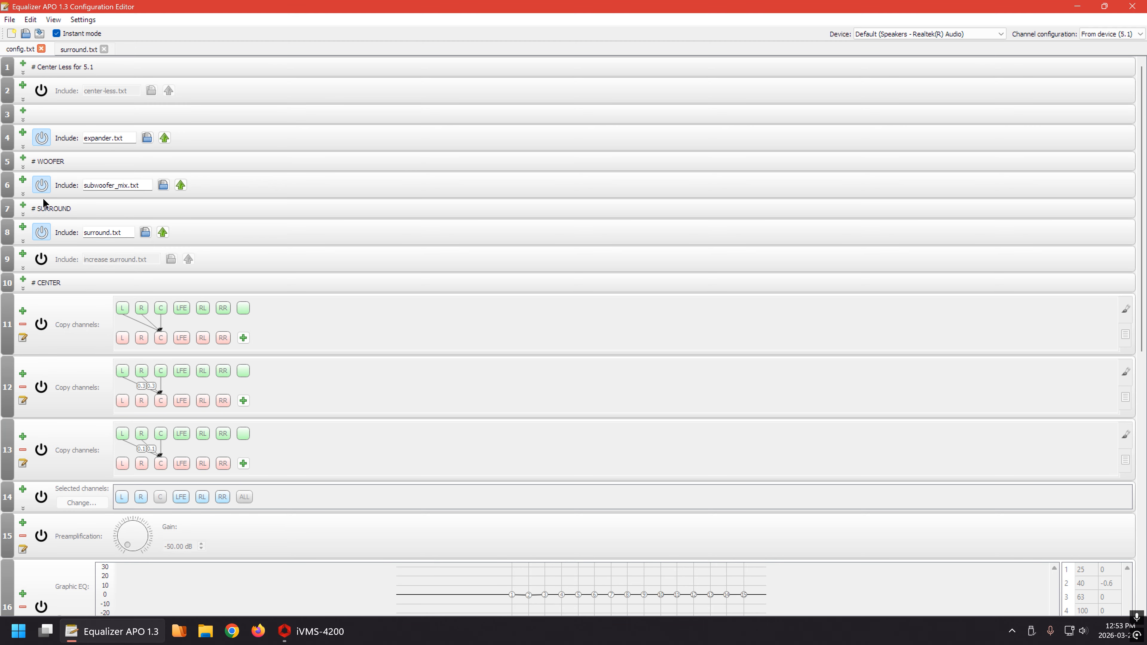
click(42, 259)
Enable the center copy filter that mixes L and R into C with a factor of 0.3, and review the complete filter list.
scroll(468, 300, down, 2)
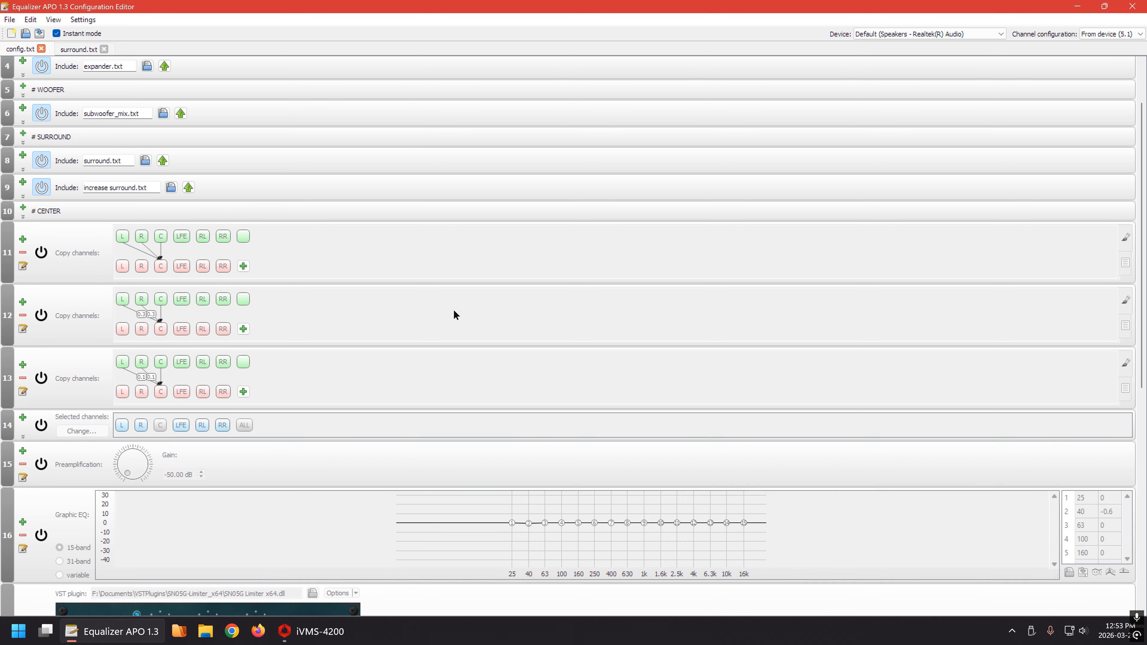
scroll(453, 311, up, 2)
click(41, 387)
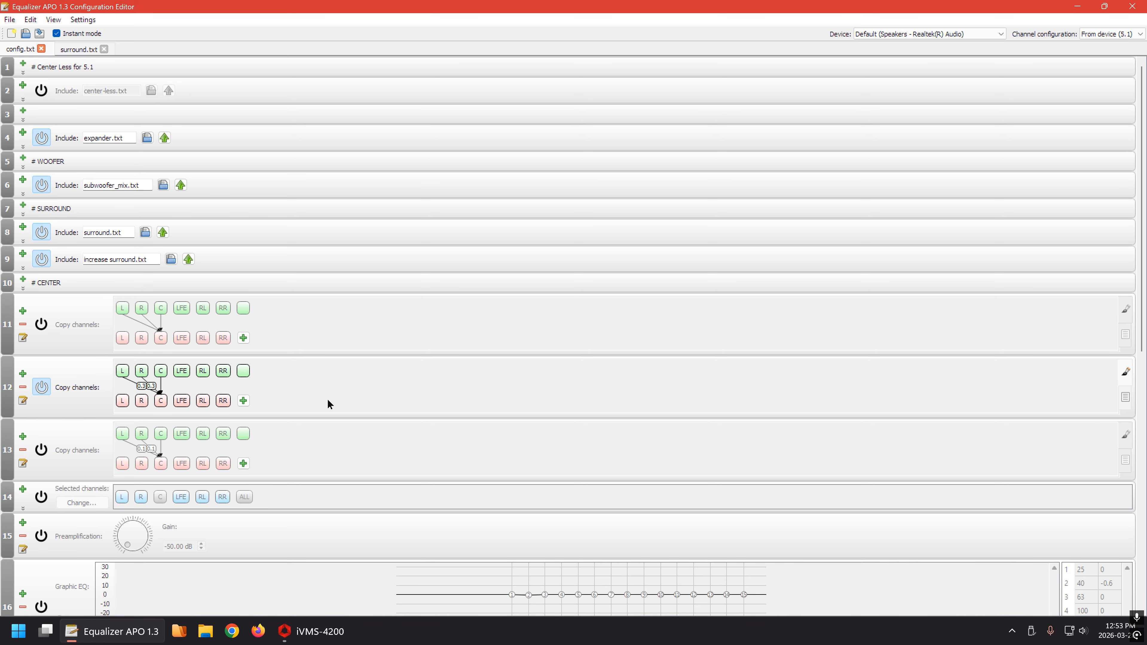
scroll(327, 398, down, 10)
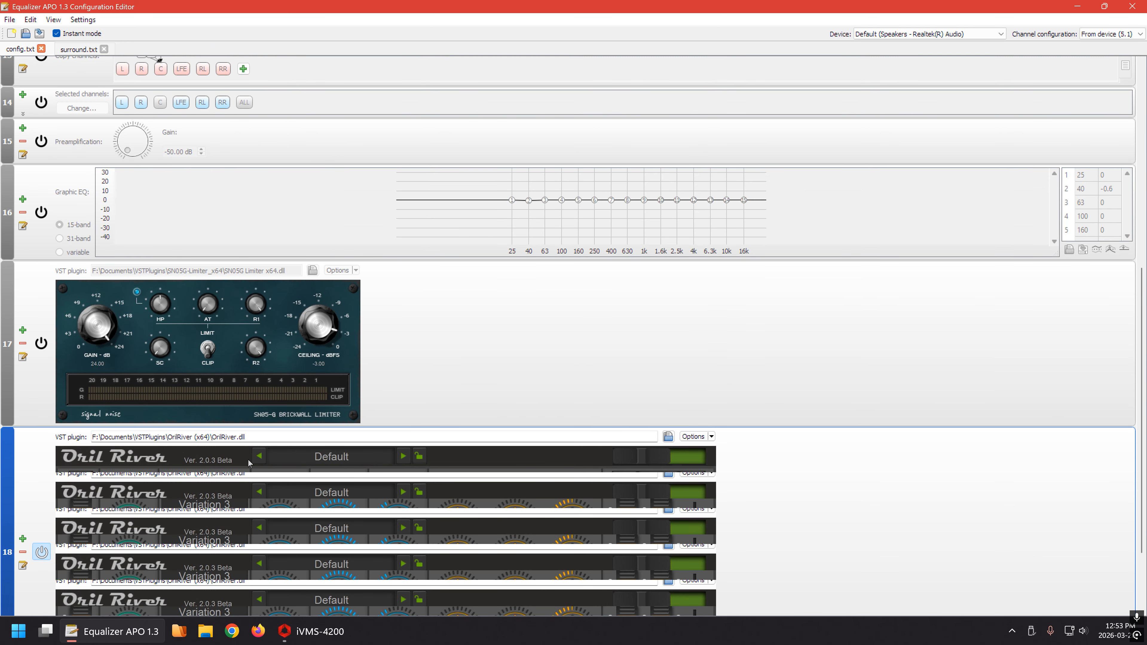
scroll(570, 375, up, 6)
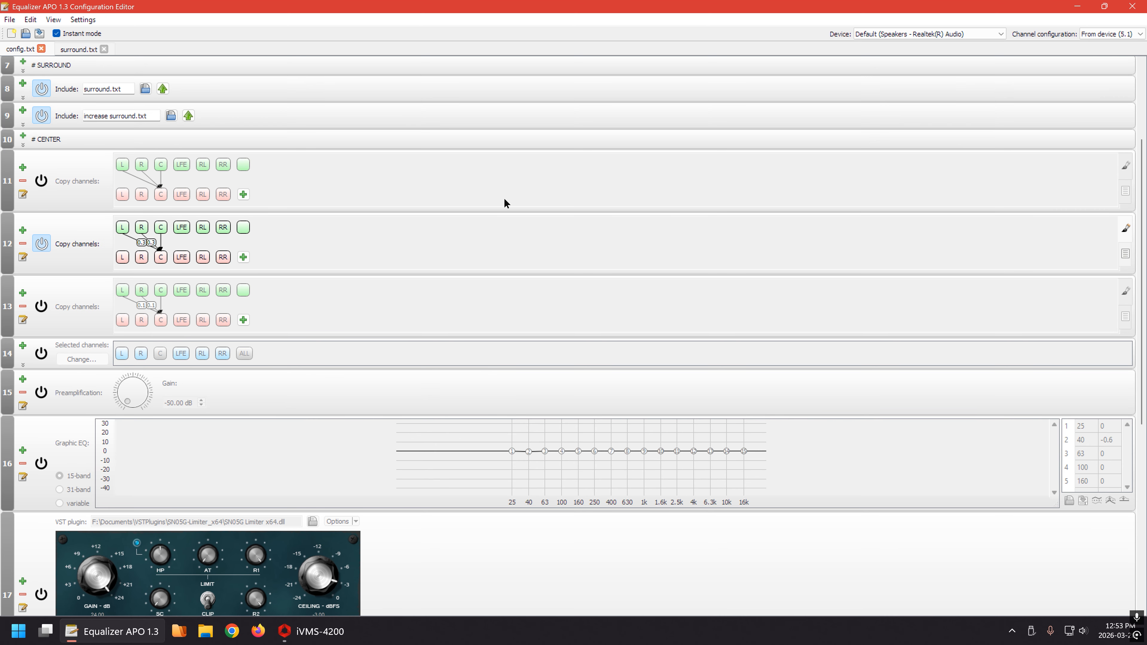
scroll(504, 200, up, 3)
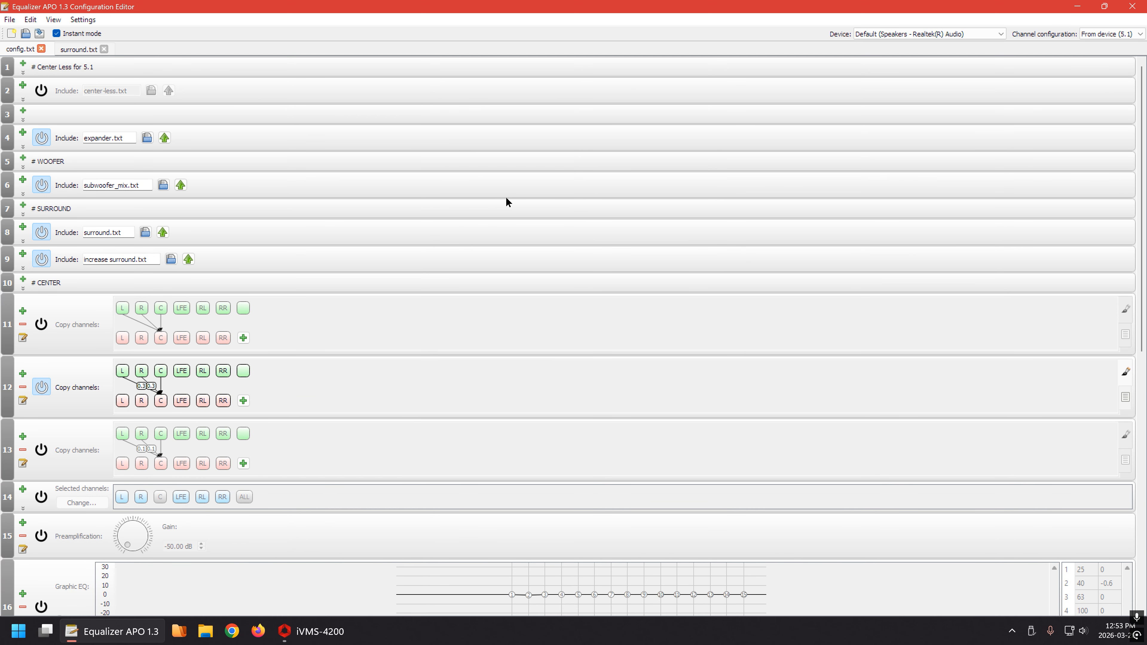